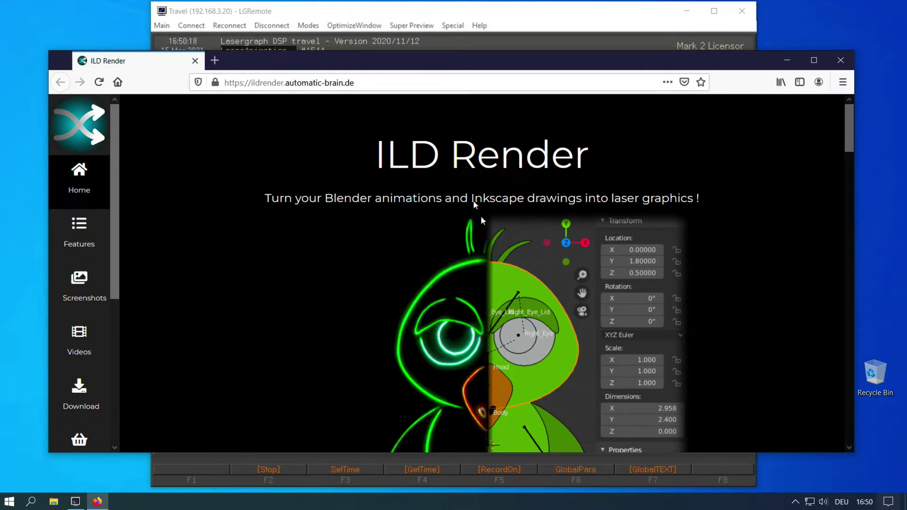
Go from the ILD Render home page to the Wiki listing ILD Render, Blender and Inkscape manuals
{"action": "left_click", "coordinate": [397, 81]}
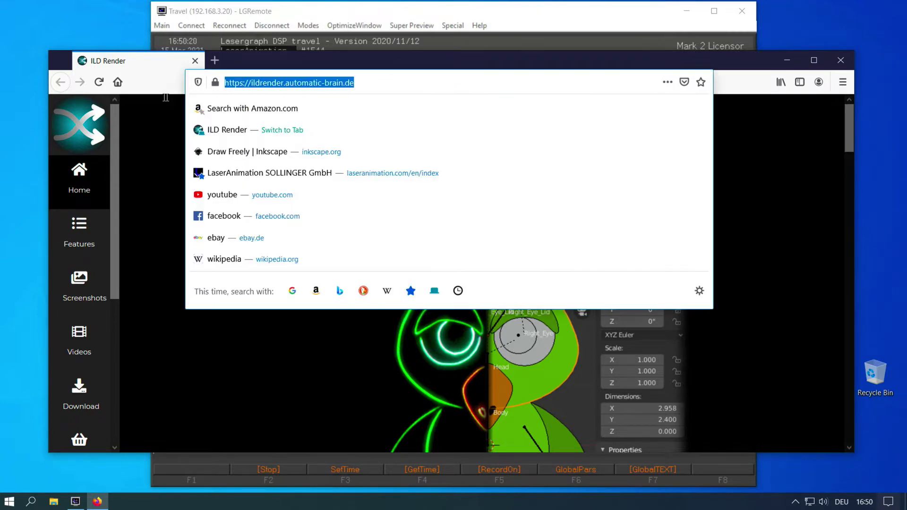
{"action": "left_click", "coordinate": [84, 204]}
{"action": "scroll", "coordinate": [84, 217], "scroll_direction": "down", "scroll_amount": 5}
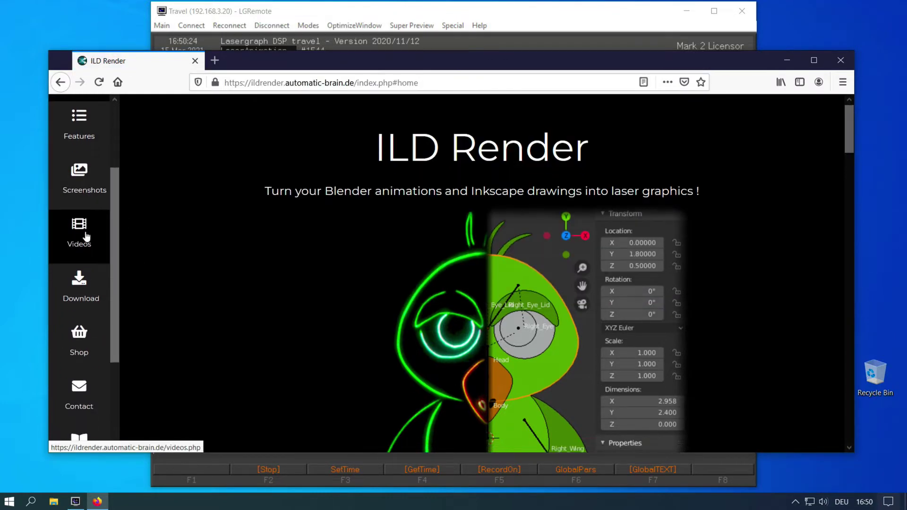
{"action": "scroll", "coordinate": [94, 265], "scroll_direction": "down", "scroll_amount": 3}
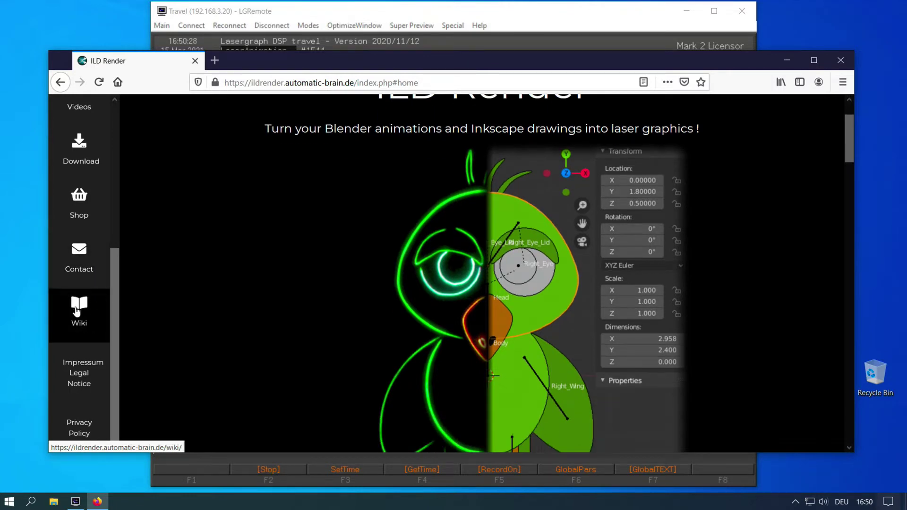
{"action": "left_click", "coordinate": [76, 311]}
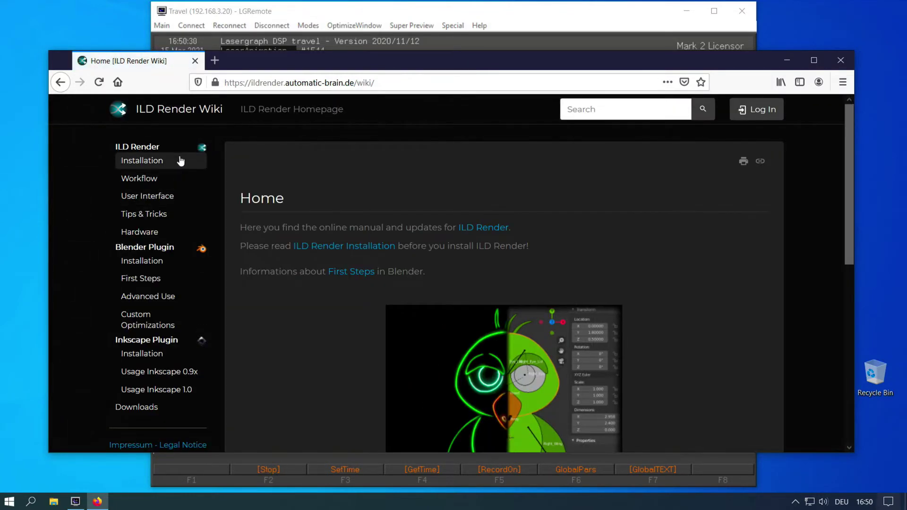
{"action": "scroll", "coordinate": [180, 163], "scroll_direction": "down", "scroll_amount": 2}
{"action": "scroll", "coordinate": [179, 169], "scroll_direction": "up", "scroll_amount": 1}
{"action": "scroll", "coordinate": [179, 168], "scroll_direction": "up", "scroll_amount": 1}
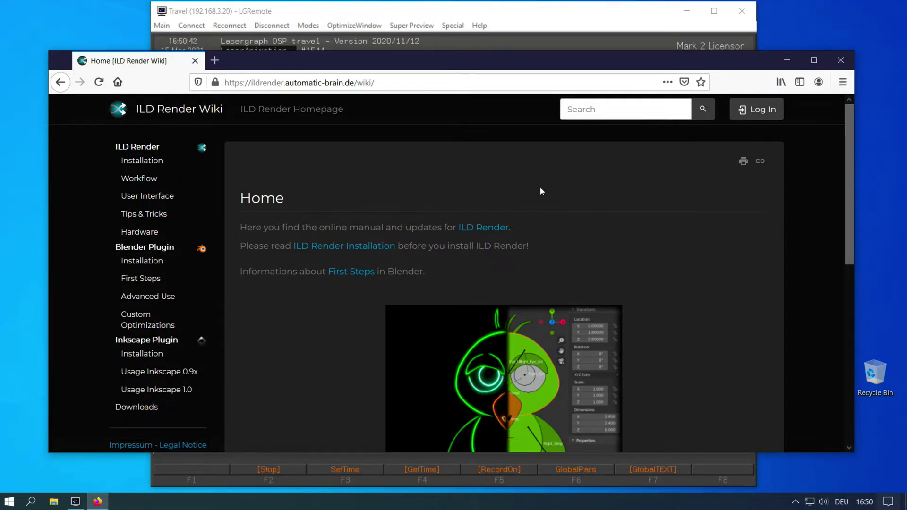
Open the ILDRender folder under Blender 2.92 in File Explorer and run ILDRenderSetup
{"action": "left_click", "coordinate": [53, 501]}
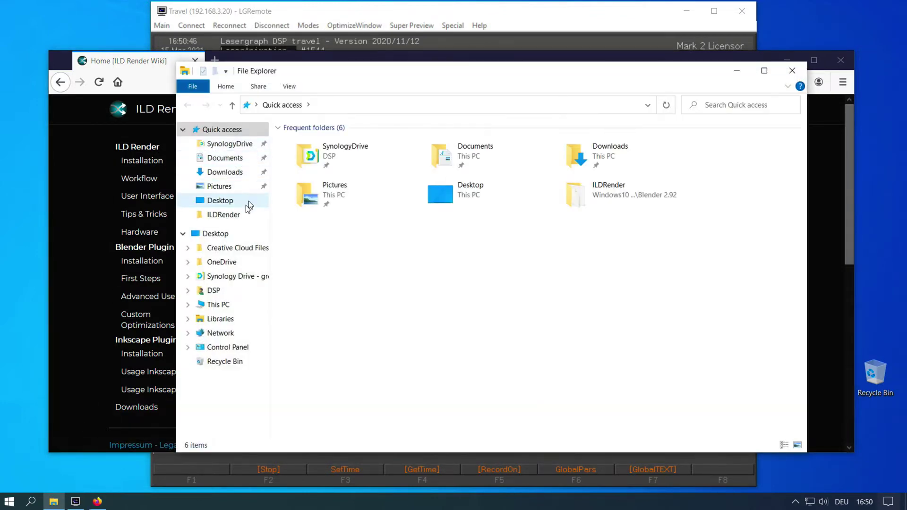
{"action": "left_click", "coordinate": [222, 215]}
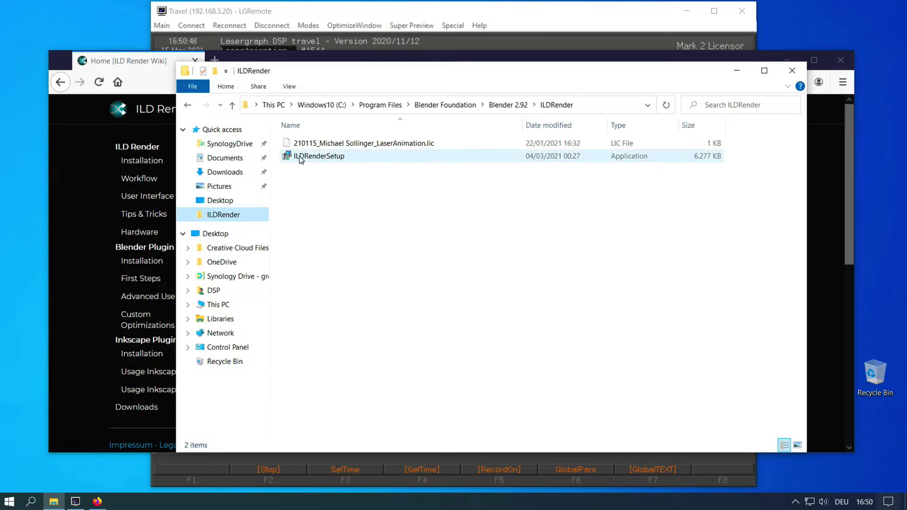
{"action": "double_click", "coordinate": [300, 157]}
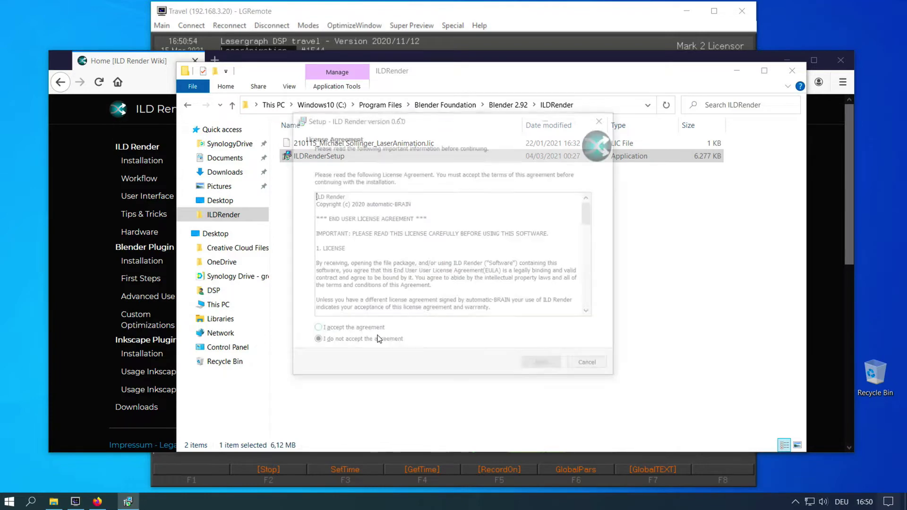
Accept the licence agreement and keep the default install location and extra tasks
{"action": "left_click", "coordinate": [376, 330]}
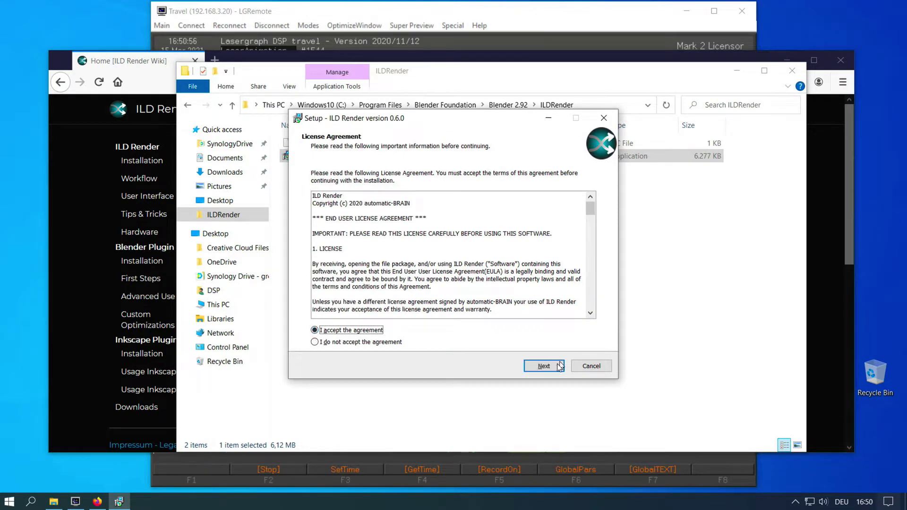
{"action": "left_click", "coordinate": [551, 366]}
{"action": "left_click", "coordinate": [551, 368]}
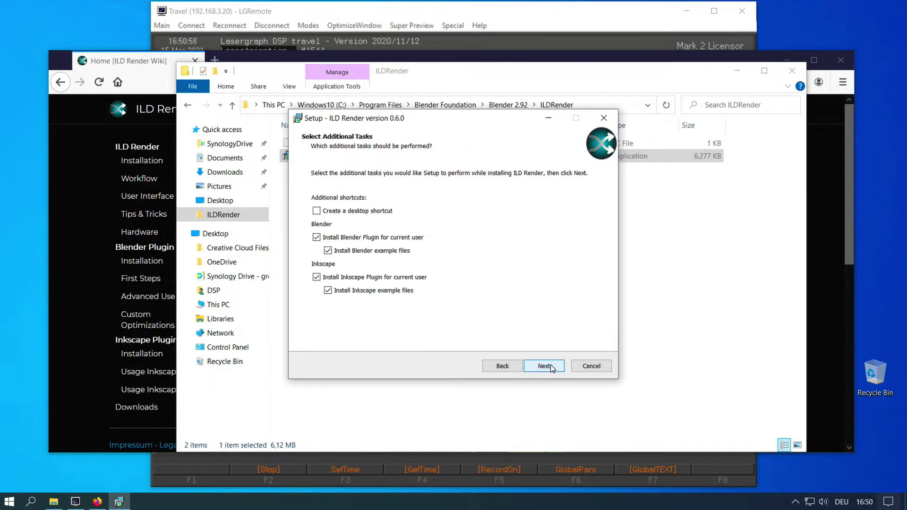
{"action": "left_click", "coordinate": [550, 367]}
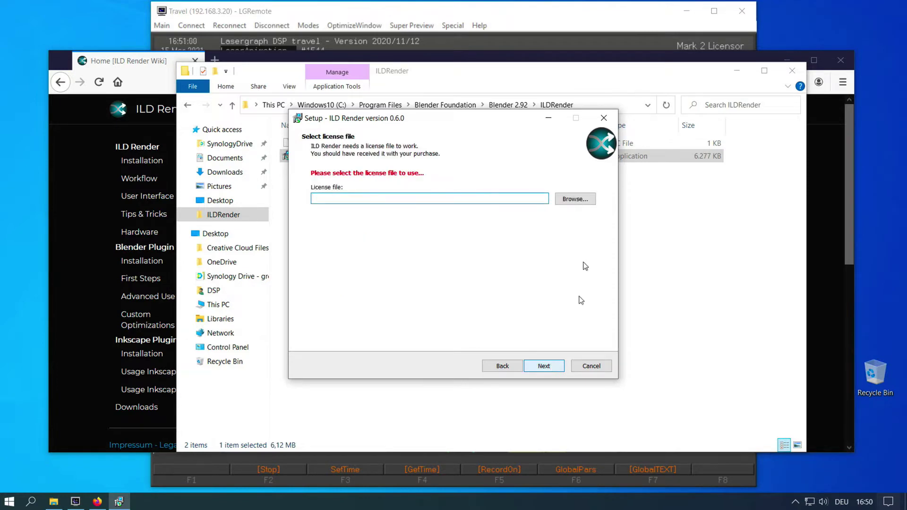
Choose the .lic licence file and continue to the ready-to-install summary
{"action": "left_click", "coordinate": [579, 200]}
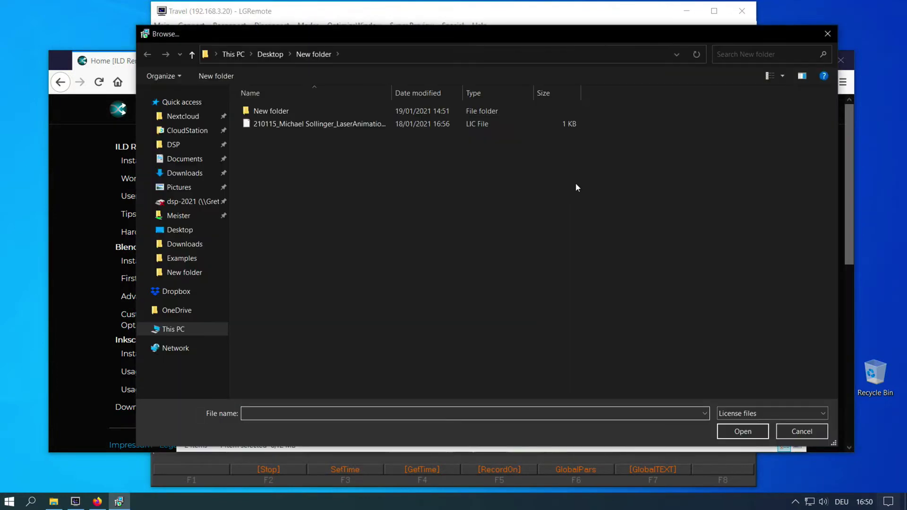
{"action": "left_click", "coordinate": [280, 124]}
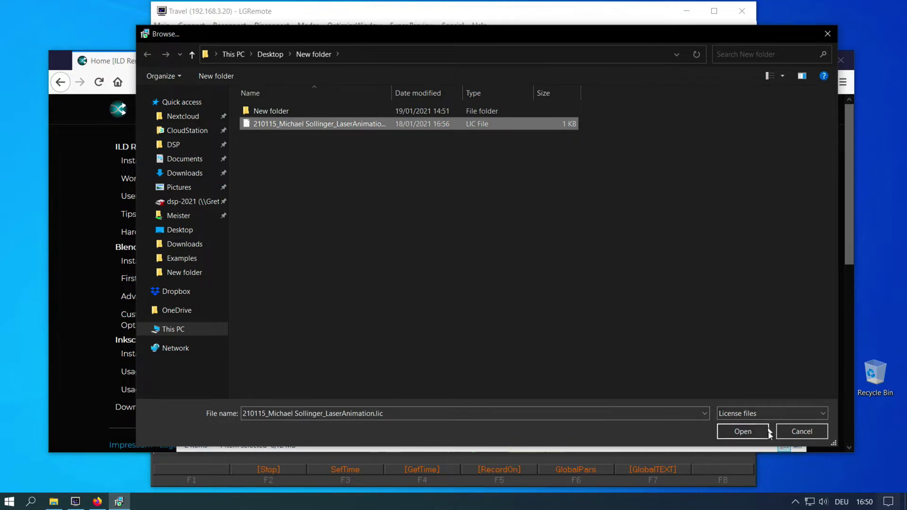
{"action": "left_click", "coordinate": [742, 431]}
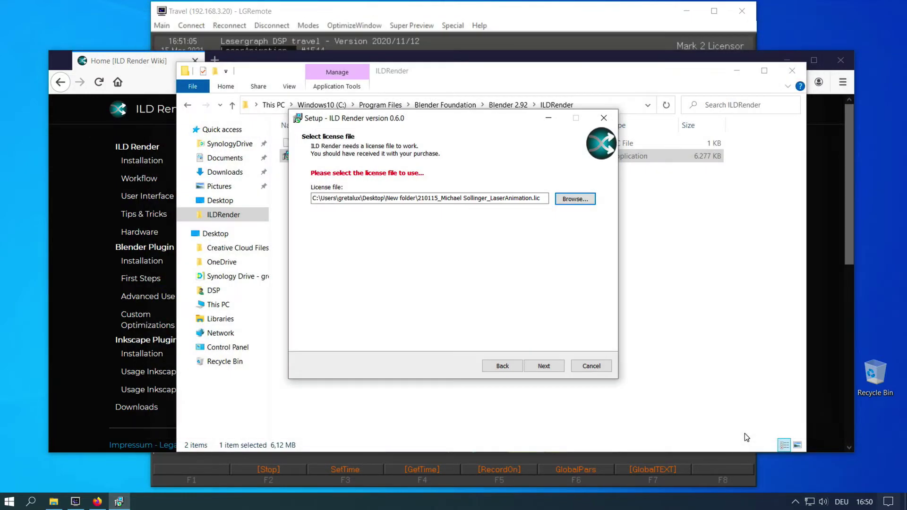
{"action": "left_click", "coordinate": [551, 369]}
Install ILD Render with the Blender plugin for 2.91 and 2.92 only, plus the Inkscape 1.x plugin
{"action": "left_click", "coordinate": [558, 368]}
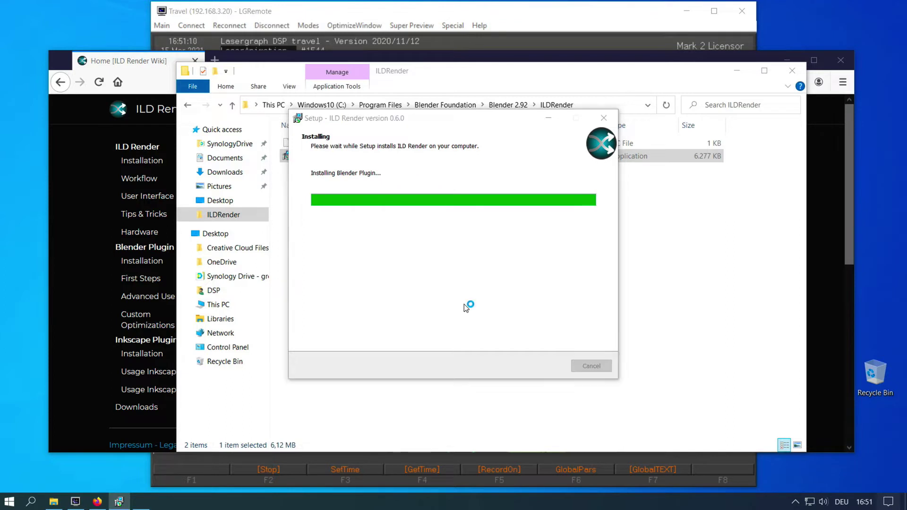
{"action": "left_click", "coordinate": [352, 211]}
{"action": "left_click", "coordinate": [348, 224]}
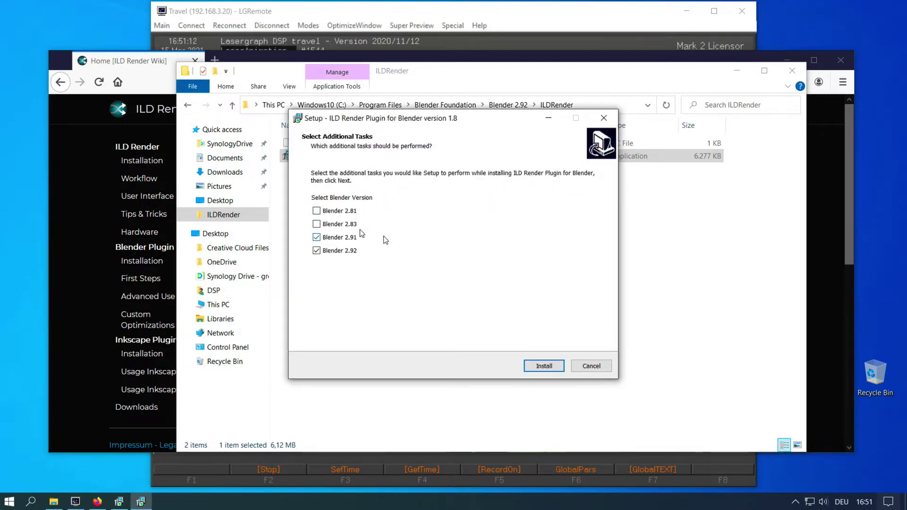
{"action": "left_click", "coordinate": [550, 371]}
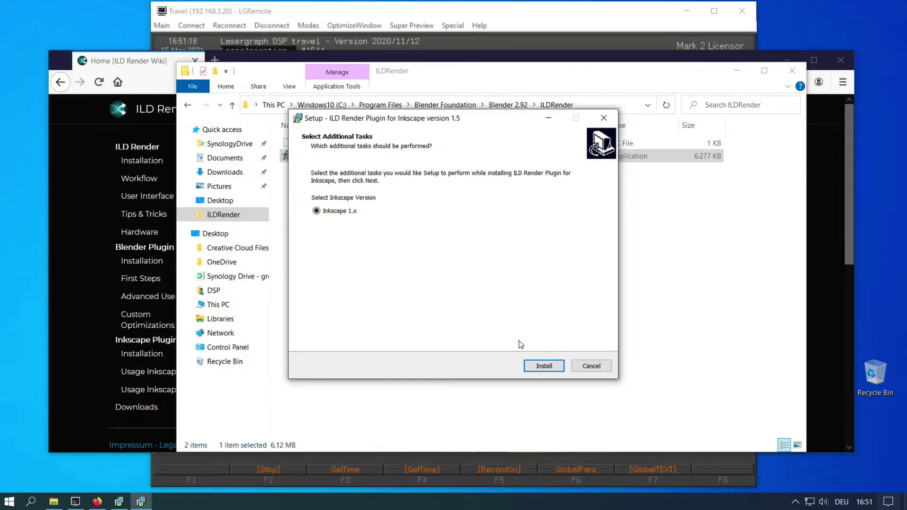
{"action": "left_click", "coordinate": [544, 366]}
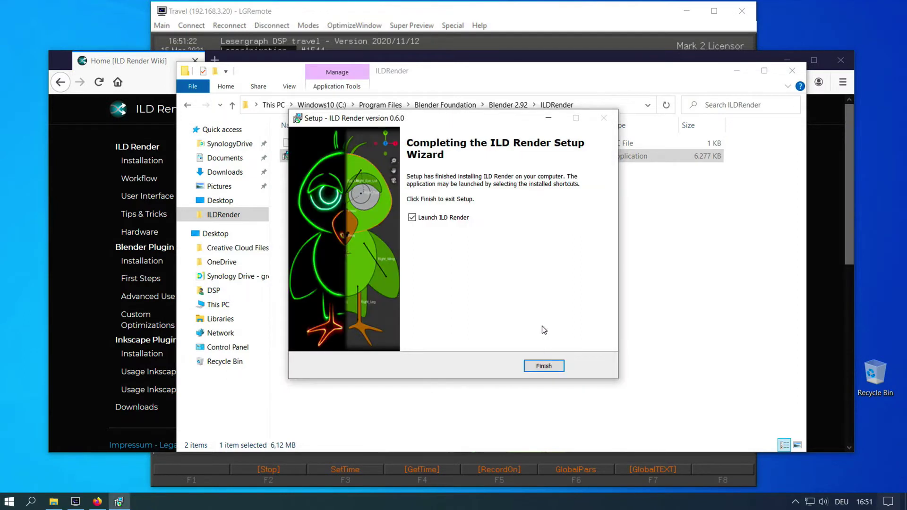
Finish setup to launch ILD Render, close File Explorer and bring ILD Render forward
{"action": "left_click", "coordinate": [543, 366]}
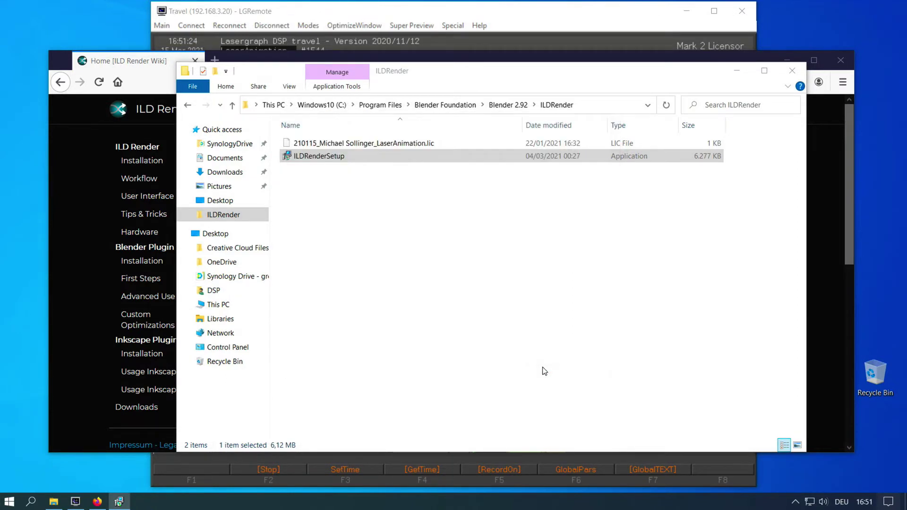
{"action": "left_click", "coordinate": [792, 71]}
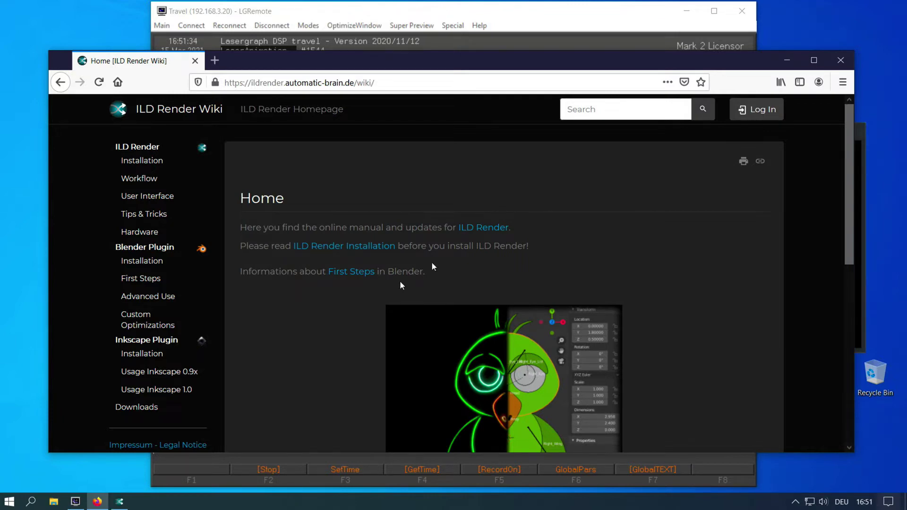
{"action": "left_click", "coordinate": [119, 502]}
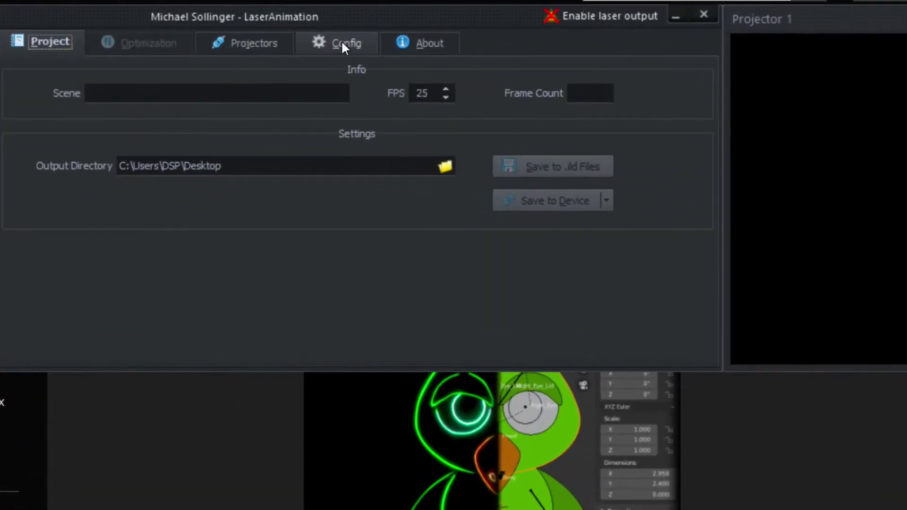
In Config, disable Beyond, EasyLase, EtherDream, EzAudDac, Helios, IDN, QM2000, Laserdock; enable only Lasergraph DSP
{"action": "left_click", "coordinate": [342, 44]}
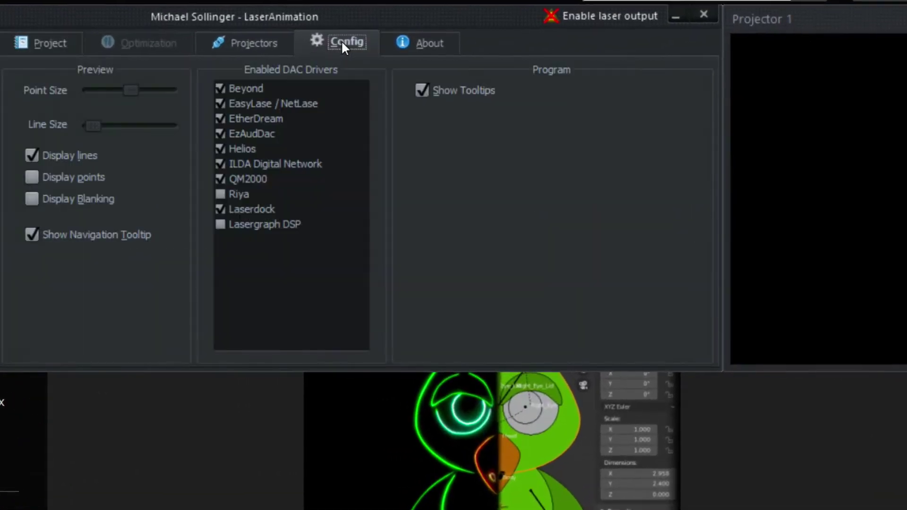
{"action": "left_click", "coordinate": [247, 88]}
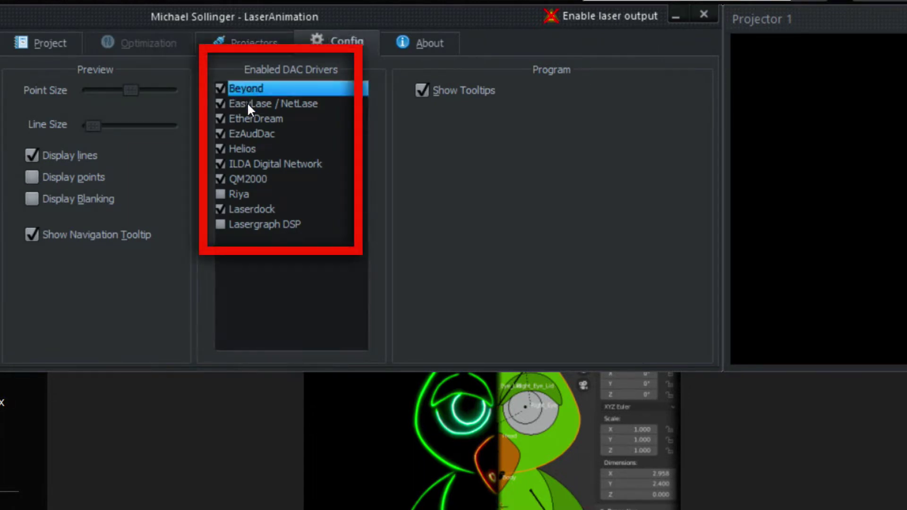
{"action": "left_click", "coordinate": [218, 104]}
{"action": "left_click", "coordinate": [218, 119]}
{"action": "left_click", "coordinate": [219, 135]}
{"action": "left_click", "coordinate": [219, 149]}
{"action": "left_click", "coordinate": [218, 164]}
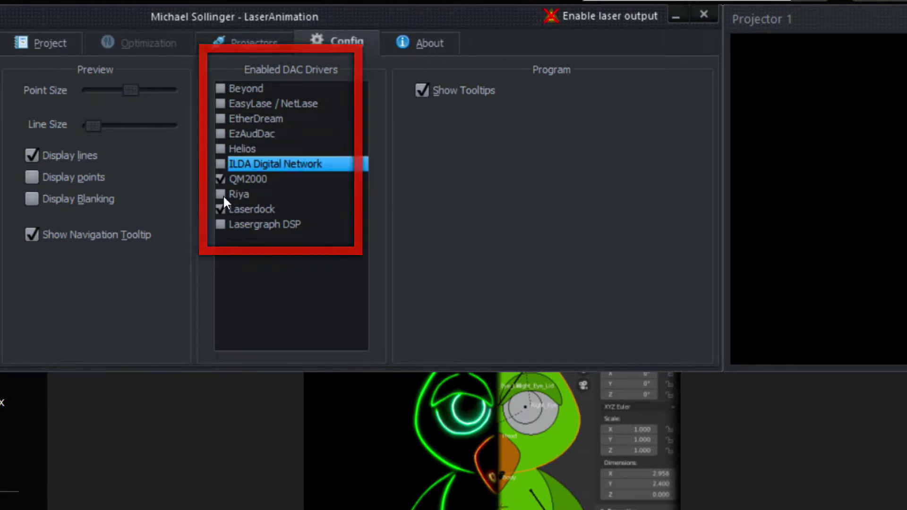
{"action": "left_click", "coordinate": [223, 181]}
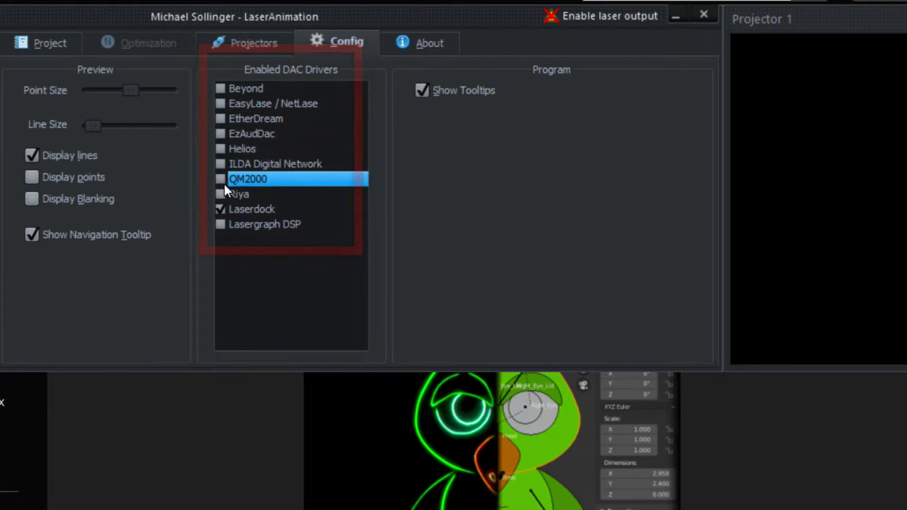
{"action": "left_click", "coordinate": [221, 209]}
{"action": "left_click", "coordinate": [220, 224]}
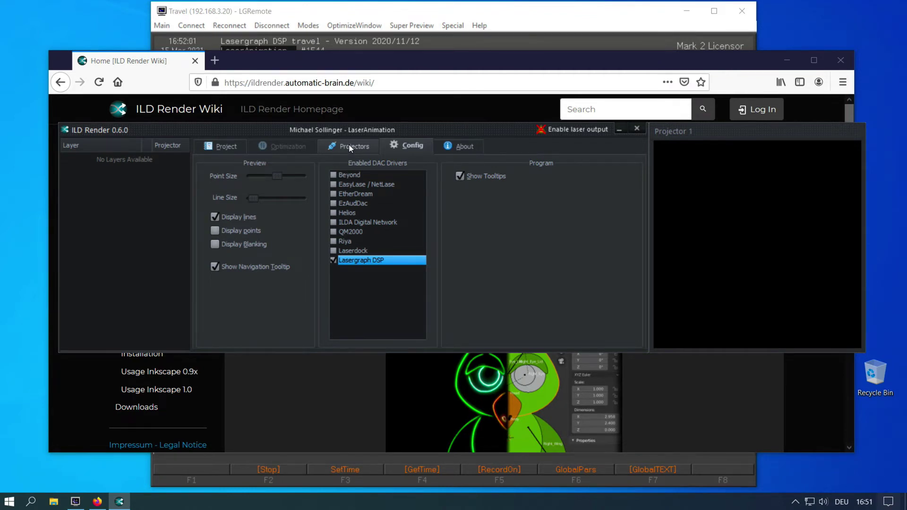
Search for DSP devices in the projector settings and connect to Travel (192.168.3.20)
{"action": "left_click", "coordinate": [349, 146]}
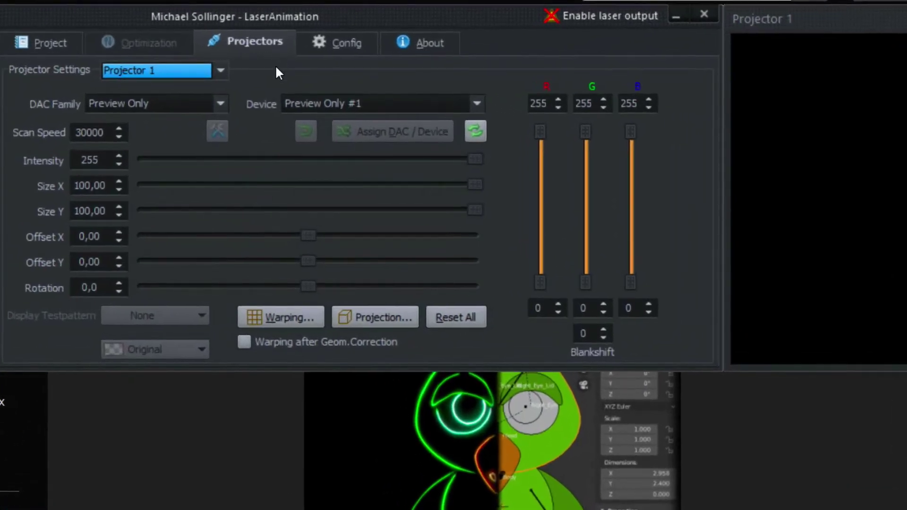
{"action": "left_click", "coordinate": [474, 133]}
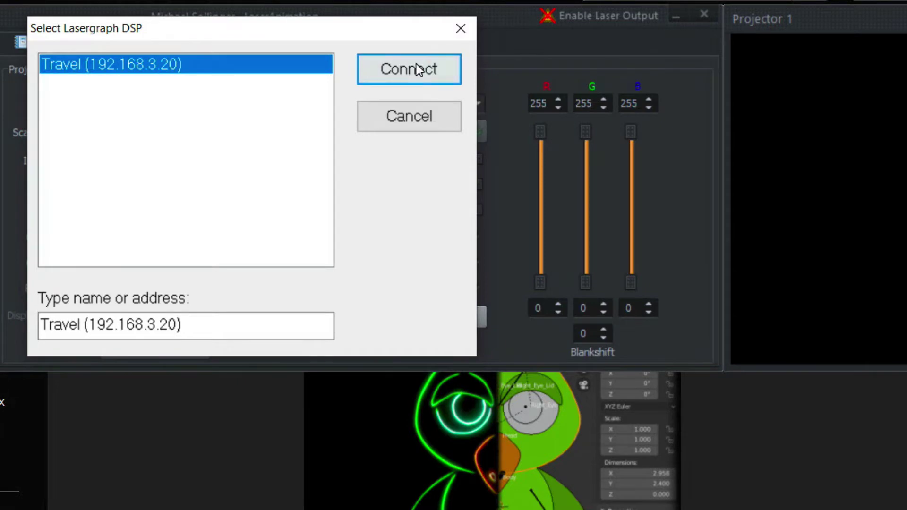
{"action": "left_click", "coordinate": [406, 70]}
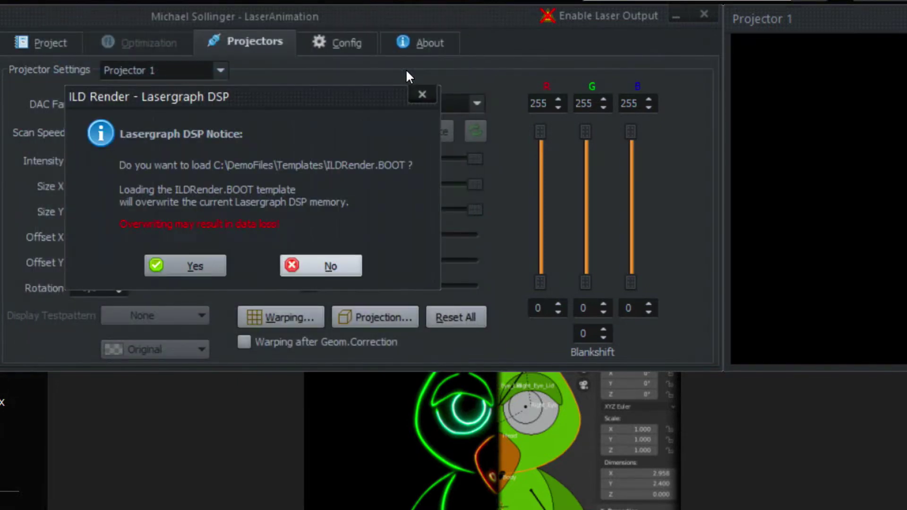
Load the ILDRender.BOOT template, enable laser output and show the Grid test pattern
{"action": "left_click", "coordinate": [169, 266]}
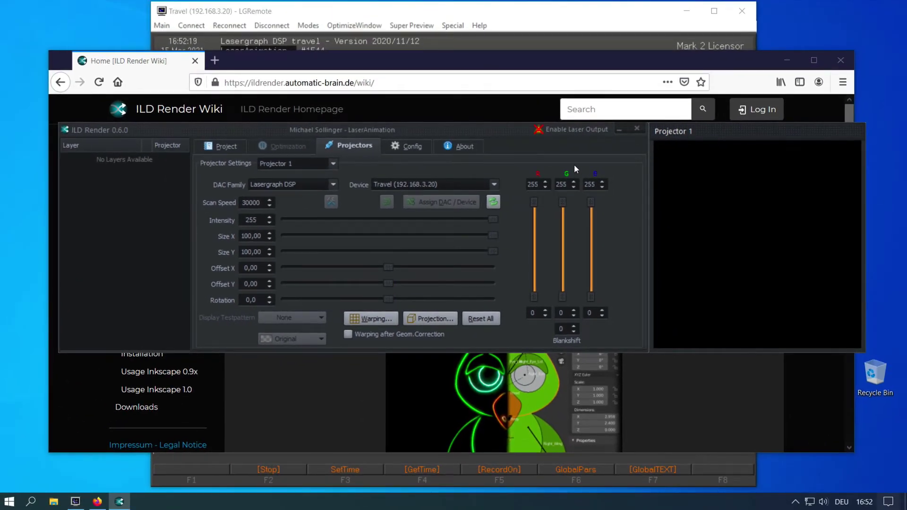
{"action": "left_click", "coordinate": [579, 128]}
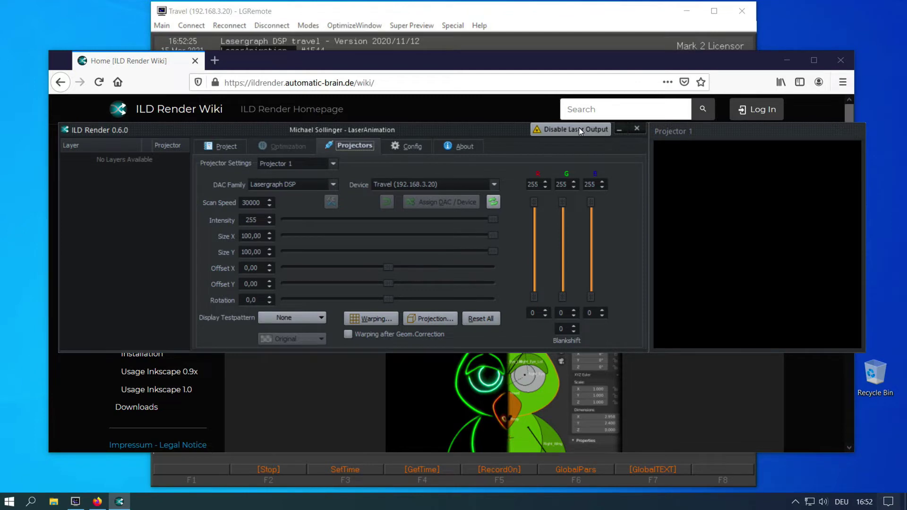
{"action": "left_click", "coordinate": [310, 319]}
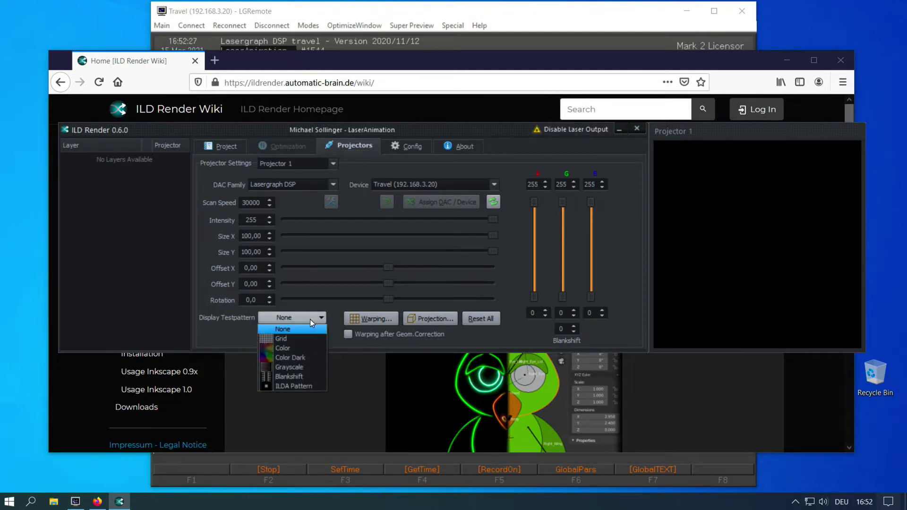
{"action": "left_click", "coordinate": [293, 338]}
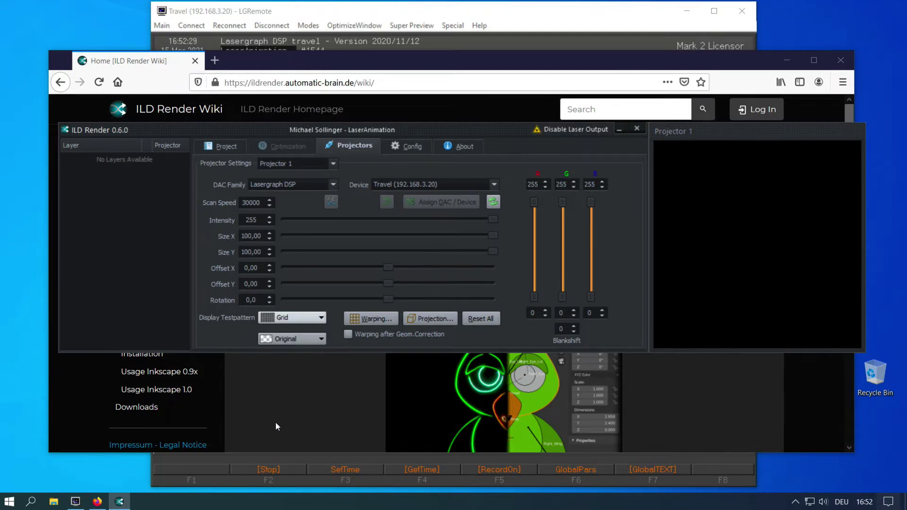
Launch LGPreview at 640x480, always on top, shrunk at the screen's top-left
{"action": "left_click", "coordinate": [273, 459]}
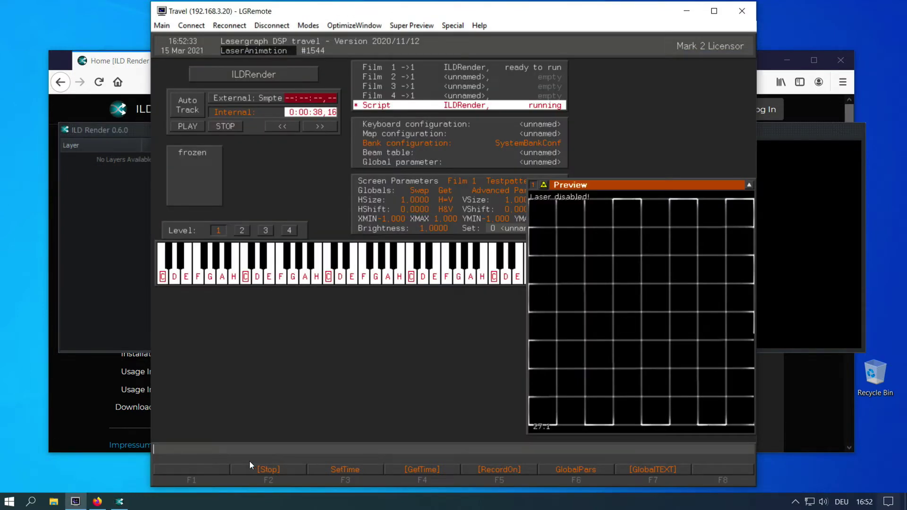
{"action": "left_click", "coordinate": [10, 501]}
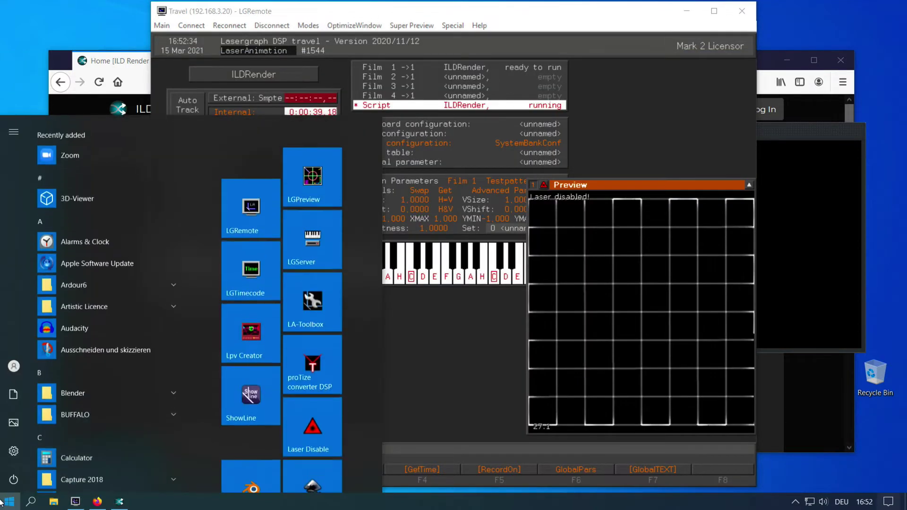
{"action": "left_click", "coordinate": [328, 175]}
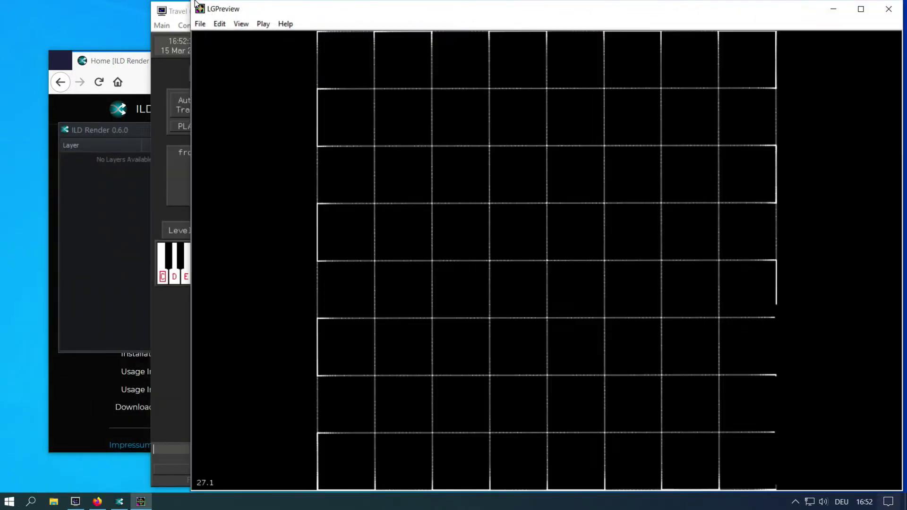
{"action": "left_click", "coordinate": [244, 24]}
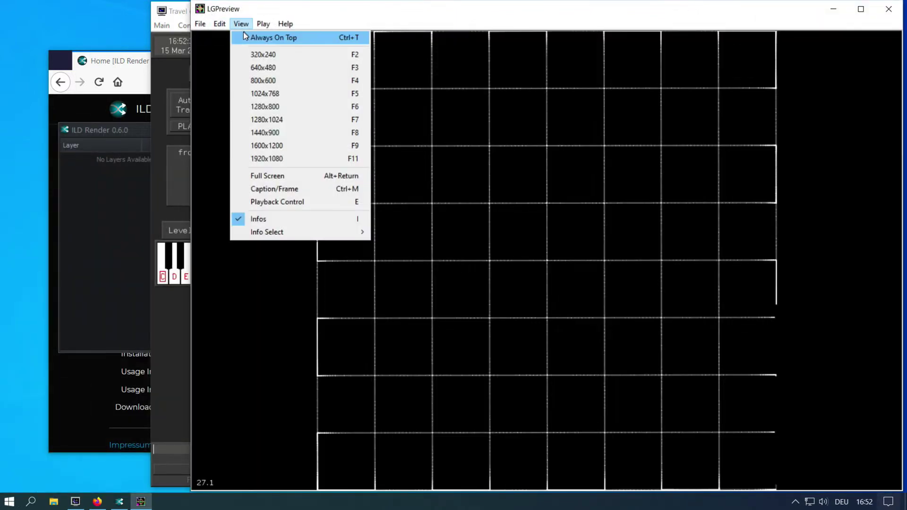
{"action": "left_click", "coordinate": [260, 67]}
{"action": "left_click_drag", "start_coordinate": [336, 12], "coordinate": [151, 21]}
{"action": "left_click", "coordinate": [53, 31]}
{"action": "left_click", "coordinate": [85, 43]}
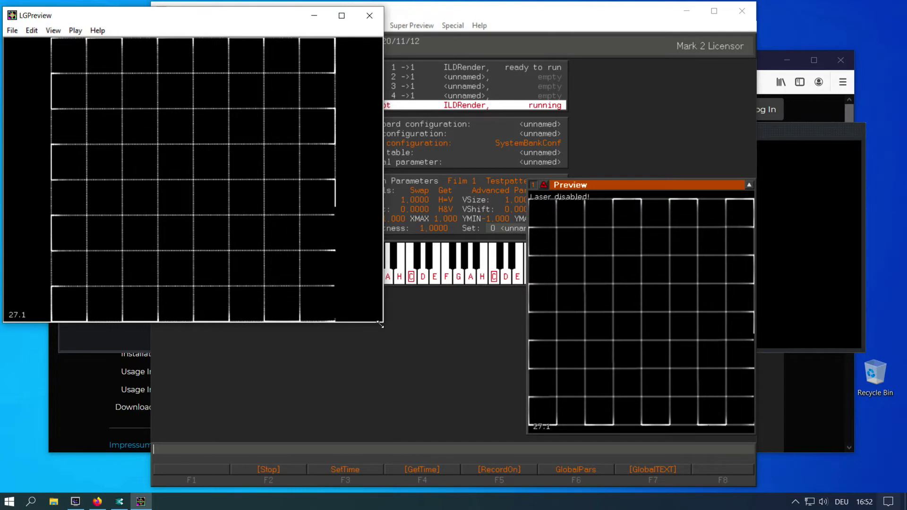
{"action": "left_click_drag", "start_coordinate": [380, 324], "coordinate": [245, 195]}
Move the ILD Render window lower and disable laser output, clearing the test pattern
{"action": "left_click", "coordinate": [141, 275]}
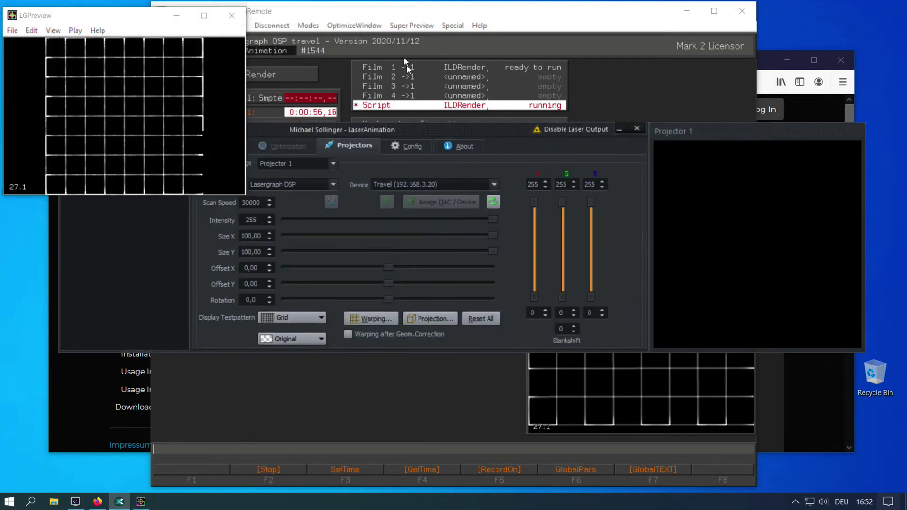
{"action": "left_click_drag", "start_coordinate": [439, 132], "coordinate": [412, 221]}
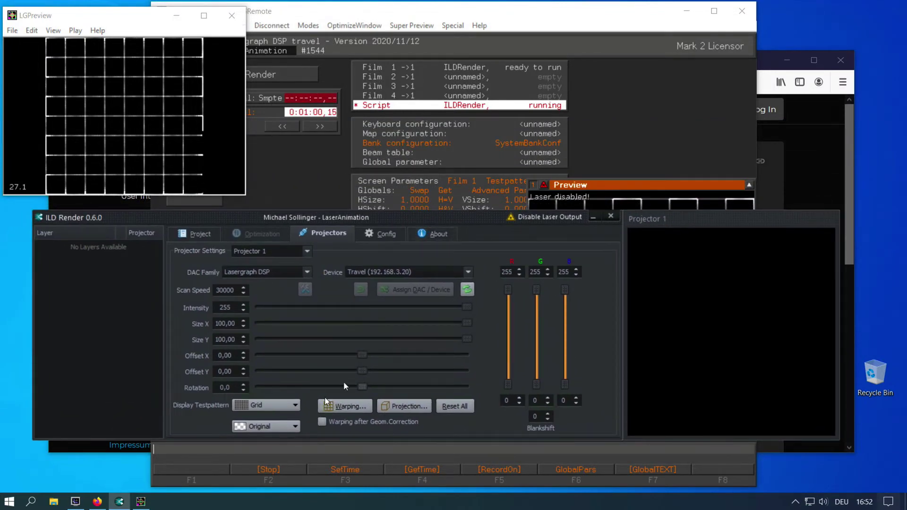
{"action": "left_click", "coordinate": [546, 217]}
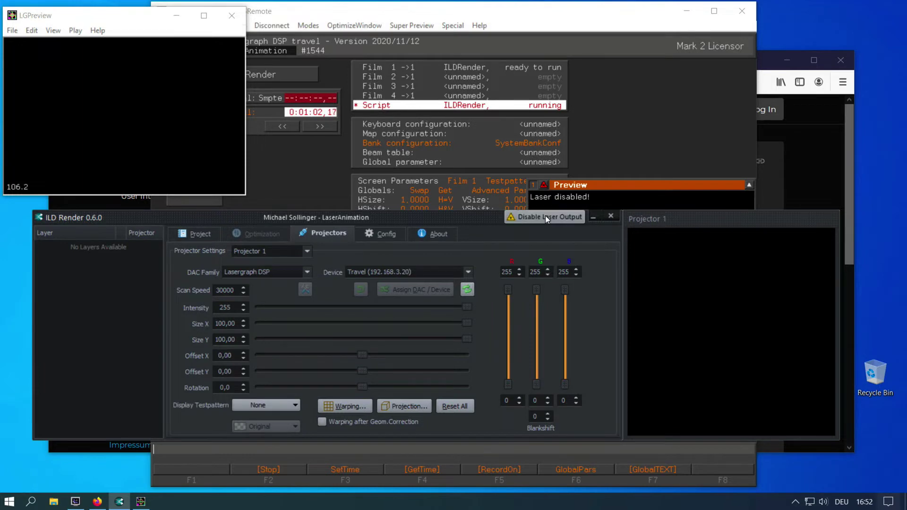
Re-enable laser output, launch Inkscape, and move LGPreview to the top-right
{"action": "left_click", "coordinate": [545, 215]}
{"action": "left_click", "coordinate": [15, 502]}
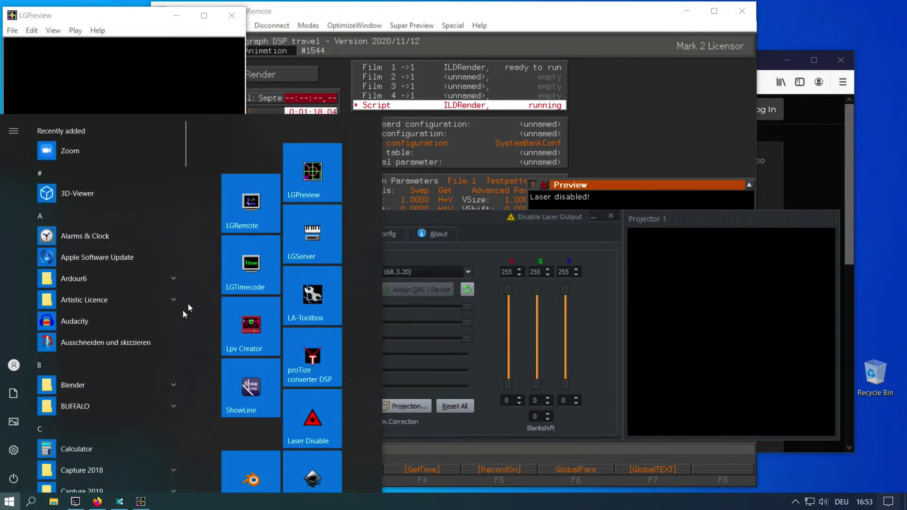
{"action": "left_click", "coordinate": [324, 370]}
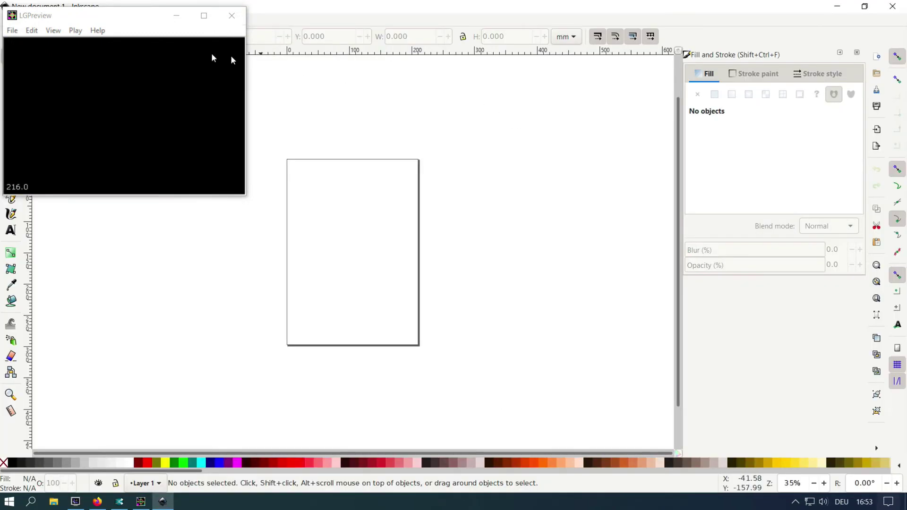
{"action": "left_click_drag", "start_coordinate": [91, 22], "coordinate": [741, 27]}
Open the recent drawing Demo Justitia.svg
{"action": "left_click", "coordinate": [8, 22]}
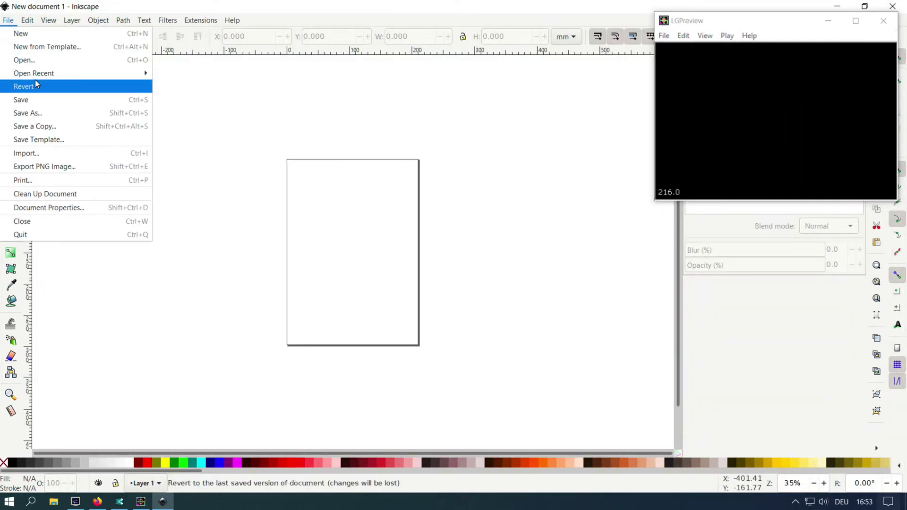
{"action": "mouse_move", "coordinate": [43, 74]}
{"action": "left_click", "coordinate": [198, 74]}
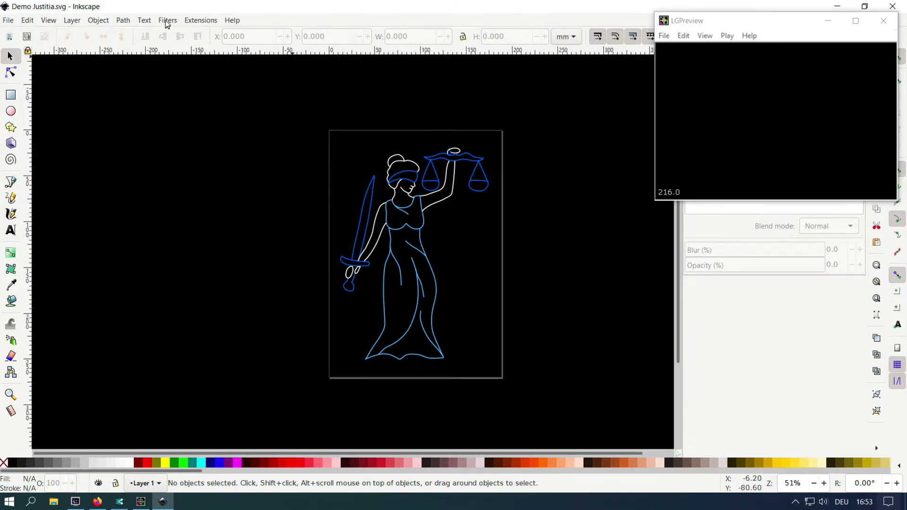
Apply the ILD Render extension to the Justitia drawing and view it in LGRemote
{"action": "left_click", "coordinate": [198, 21]}
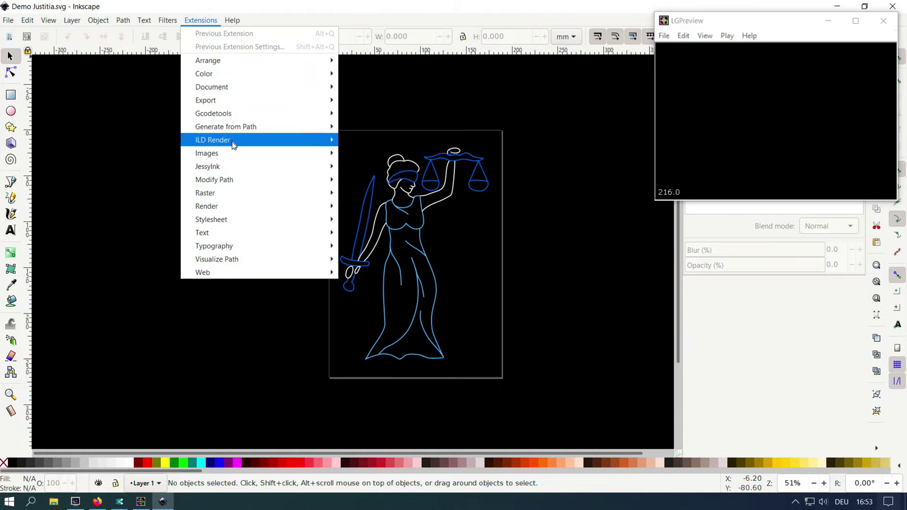
{"action": "mouse_move", "coordinate": [232, 142]}
{"action": "left_click", "coordinate": [371, 141]}
{"action": "left_click_drag", "start_coordinate": [384, 178], "coordinate": [699, 277]}
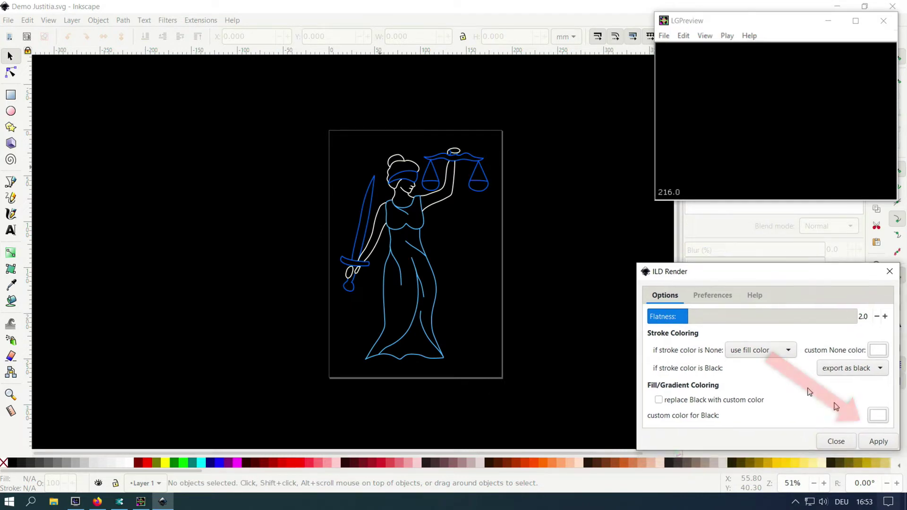
{"action": "left_click", "coordinate": [877, 442]}
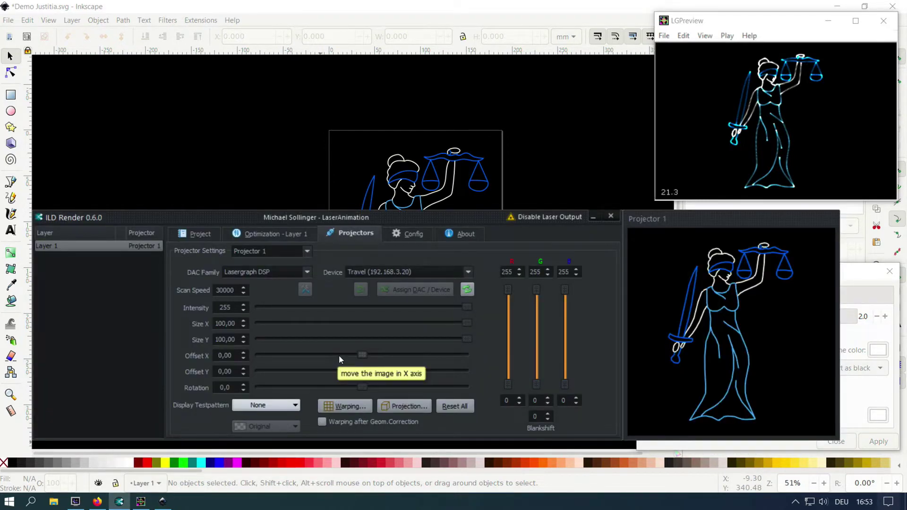
{"action": "left_click", "coordinate": [75, 502]}
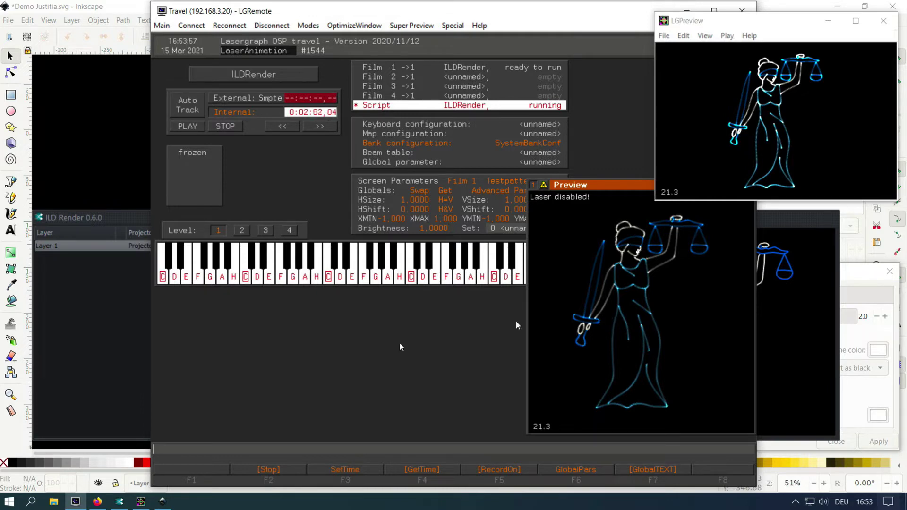
Stop the script, inspect the 1199-point Preview picture in the ILDRender catalog unchanged, and restart playback
{"action": "left_click", "coordinate": [268, 470]}
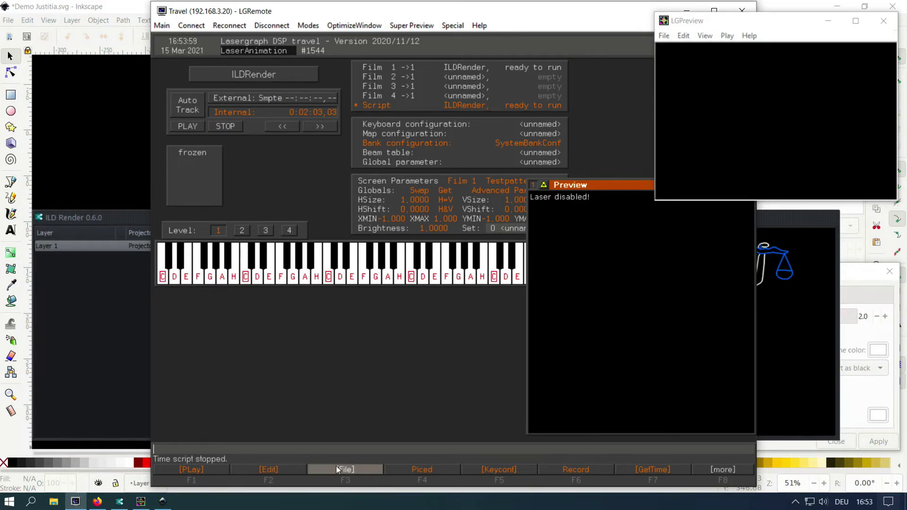
{"action": "left_click", "coordinate": [426, 465]}
{"action": "left_click", "coordinate": [222, 72]}
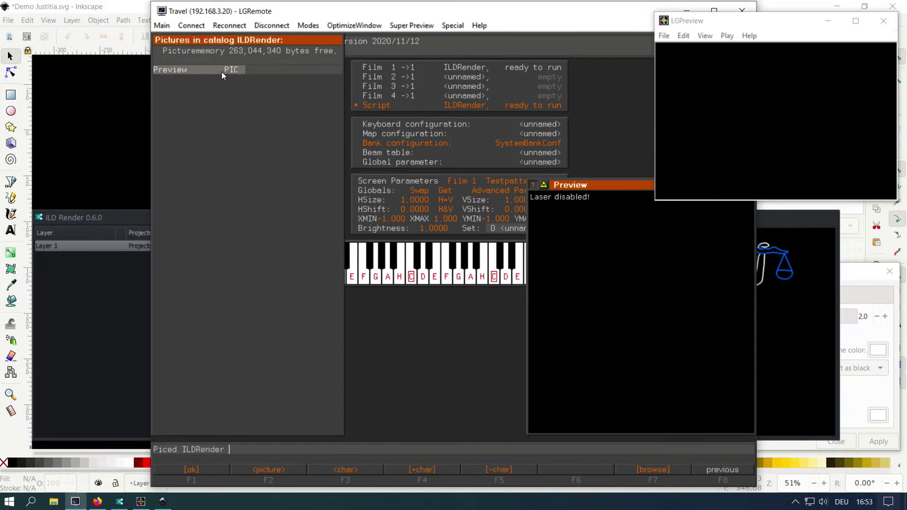
{"action": "left_click", "coordinate": [202, 70]}
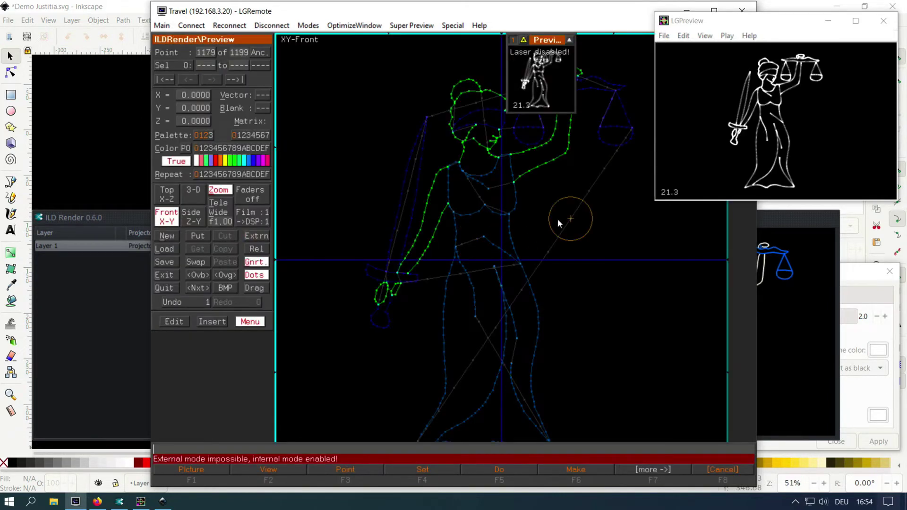
{"action": "scroll", "coordinate": [558, 220], "scroll_direction": "down", "scroll_amount": 3}
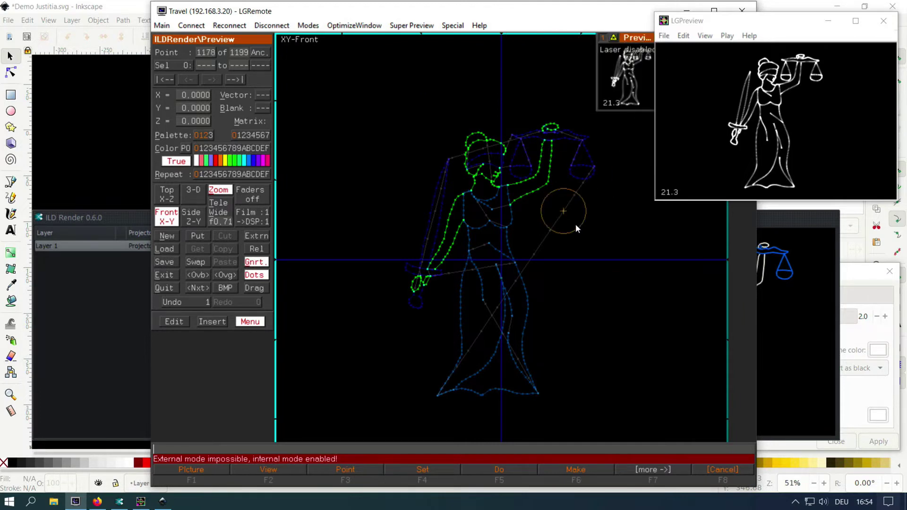
{"action": "left_click", "coordinate": [163, 288]}
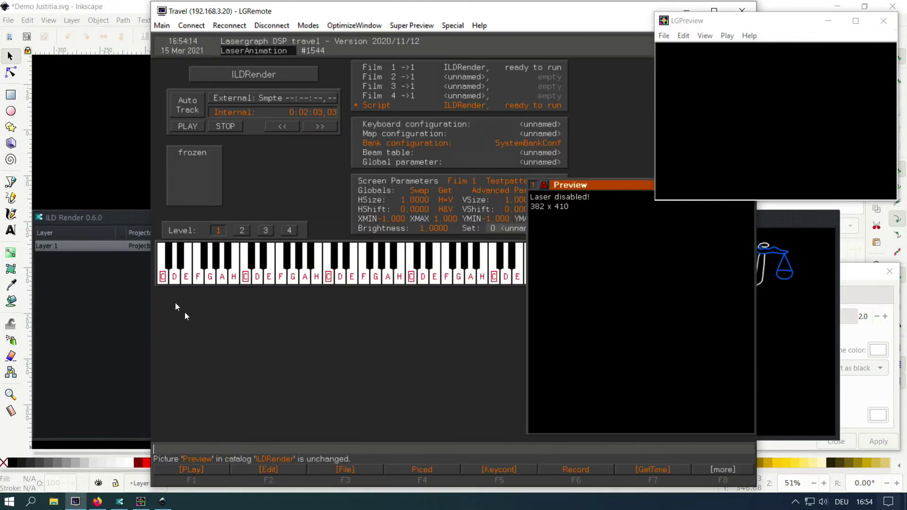
{"action": "left_click", "coordinate": [199, 469]}
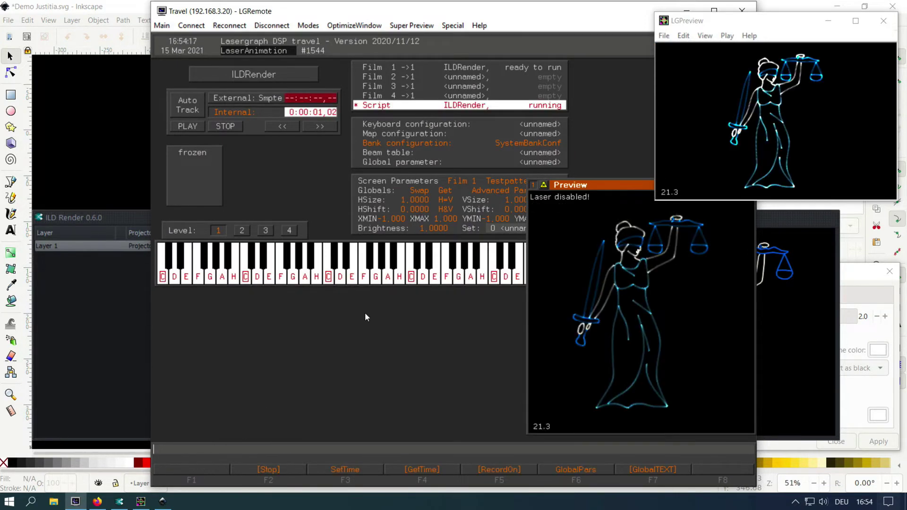
Launch Blender from the Start menu and dismiss its splash screen
{"action": "key", "text": "super"}
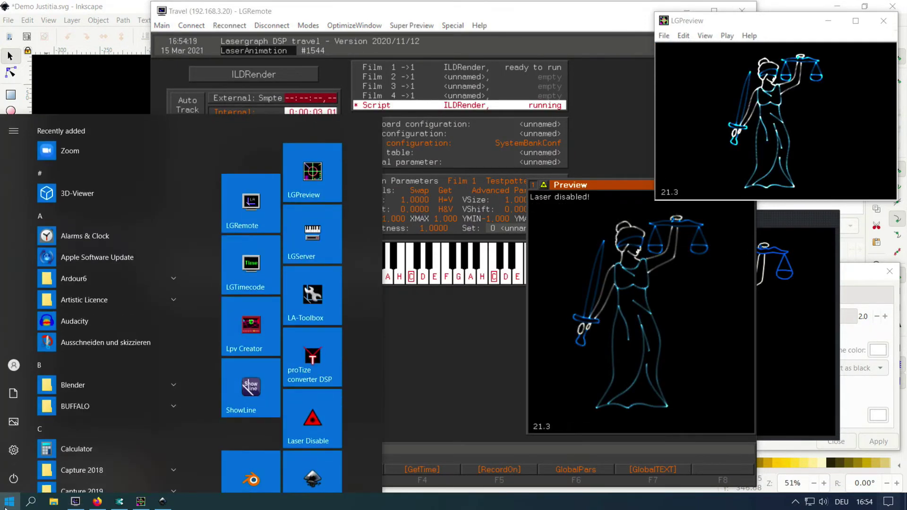
{"action": "left_click", "coordinate": [278, 252]}
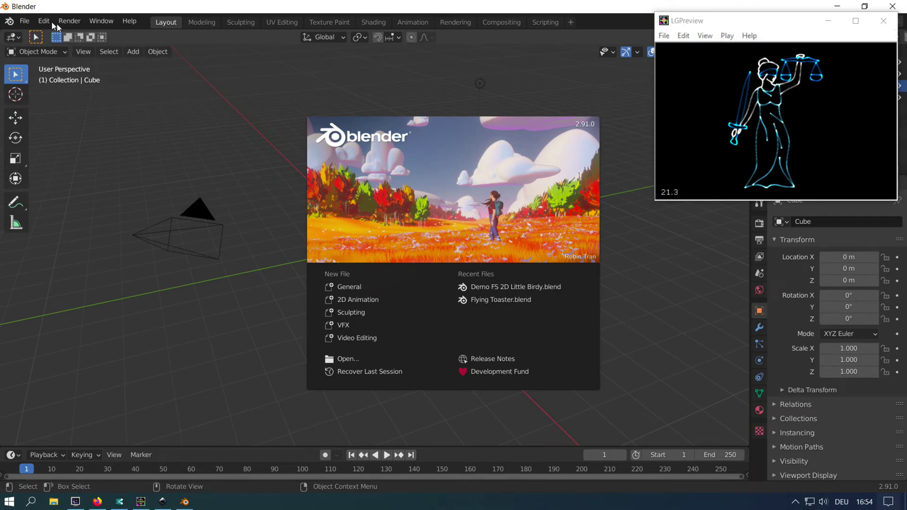
{"action": "left_click", "coordinate": [43, 23]}
Check in Preferences > Add-ons that ILD Render Export 1.8 is enabled to start ILD Render, then close Preferences
{"action": "left_click", "coordinate": [43, 23]}
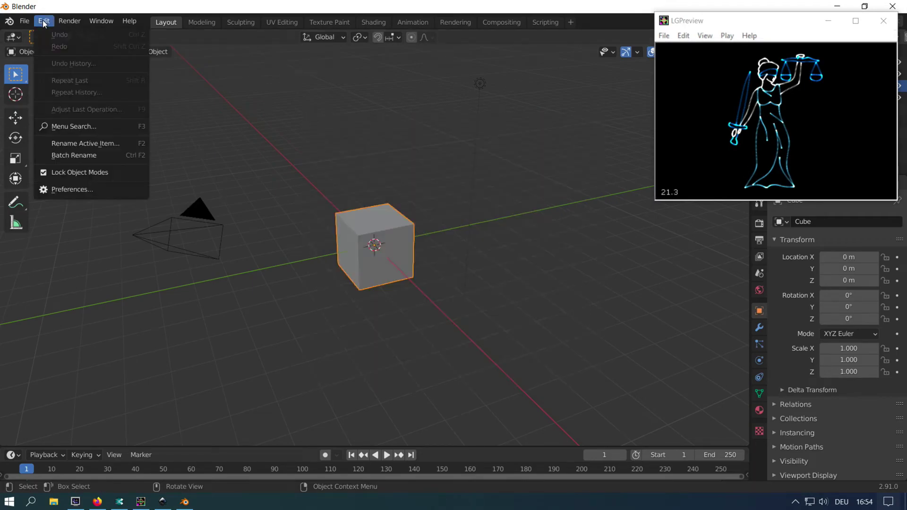
{"action": "left_click", "coordinate": [86, 191]}
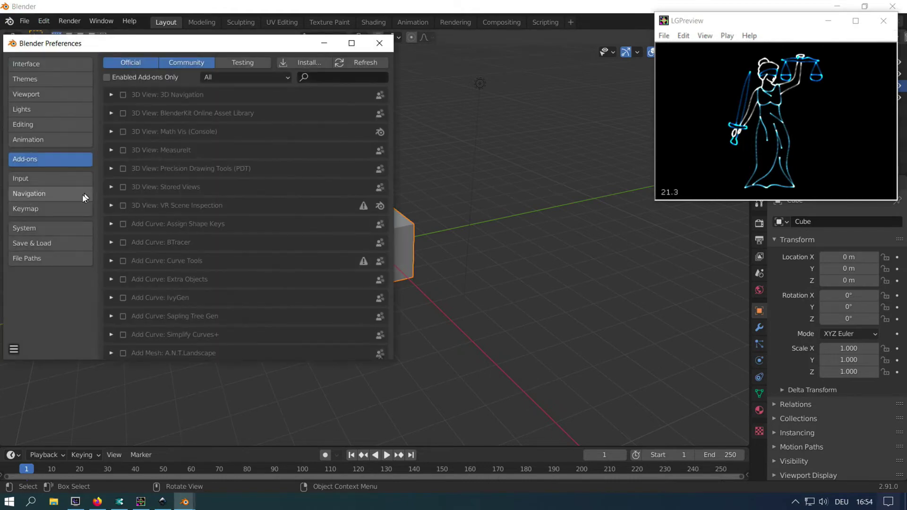
{"action": "scroll", "coordinate": [209, 223], "scroll_direction": "down", "scroll_amount": 10}
{"action": "scroll", "coordinate": [304, 189], "scroll_direction": "down", "scroll_amount": 15}
{"action": "scroll", "coordinate": [269, 220], "scroll_direction": "down", "scroll_amount": 20}
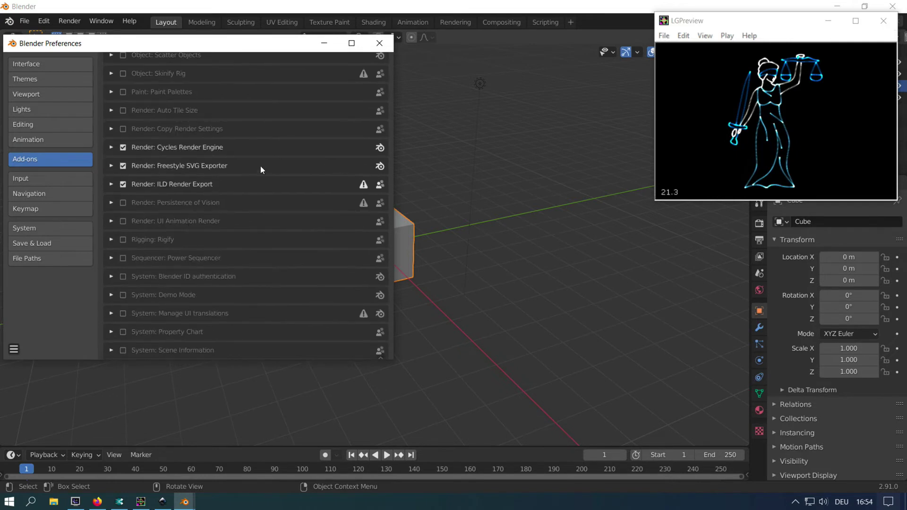
{"action": "left_click", "coordinate": [112, 186]}
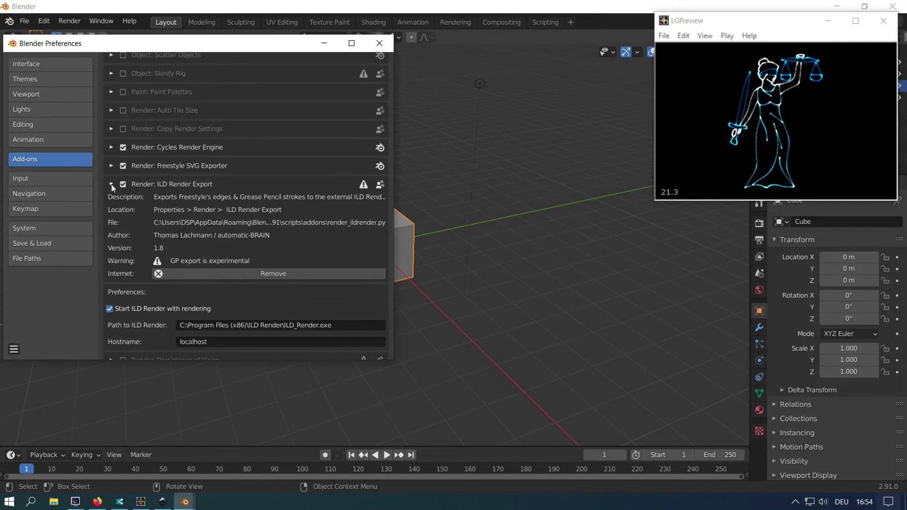
{"action": "left_click", "coordinate": [379, 45]}
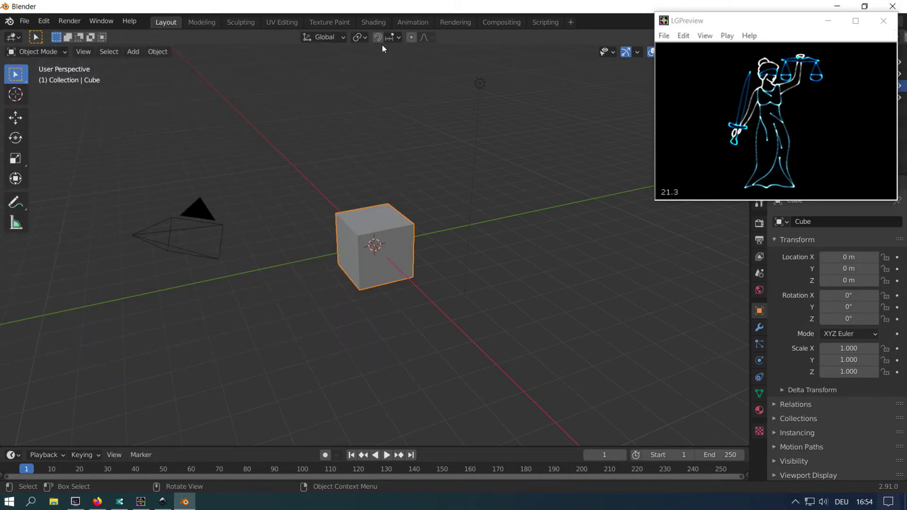
Open Demo FS 2D Little Birdy.blend from recent files and render its frame 9 bird still
{"action": "left_click", "coordinate": [24, 21]}
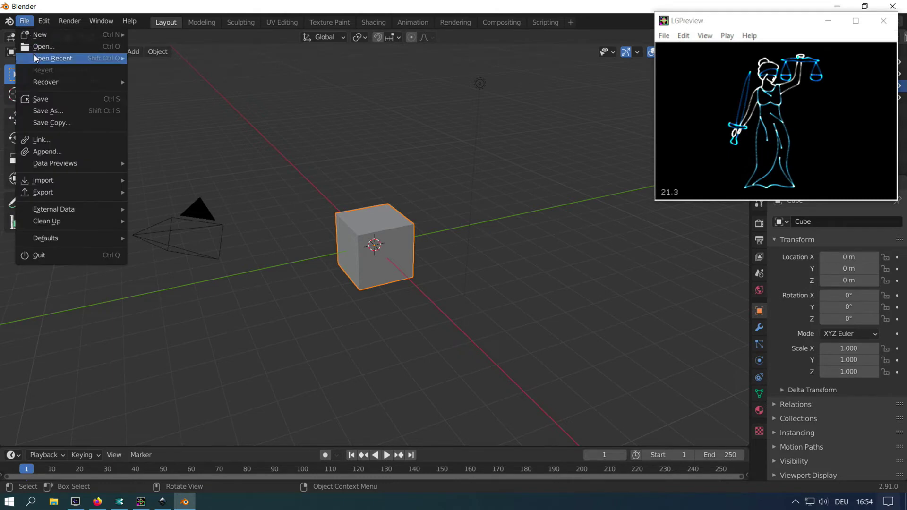
{"action": "mouse_move", "coordinate": [35, 59]}
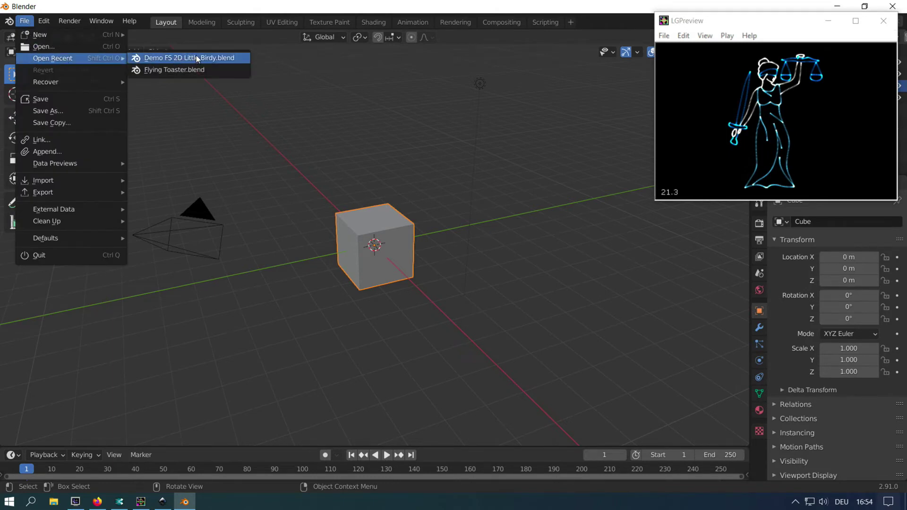
{"action": "left_click", "coordinate": [211, 59]}
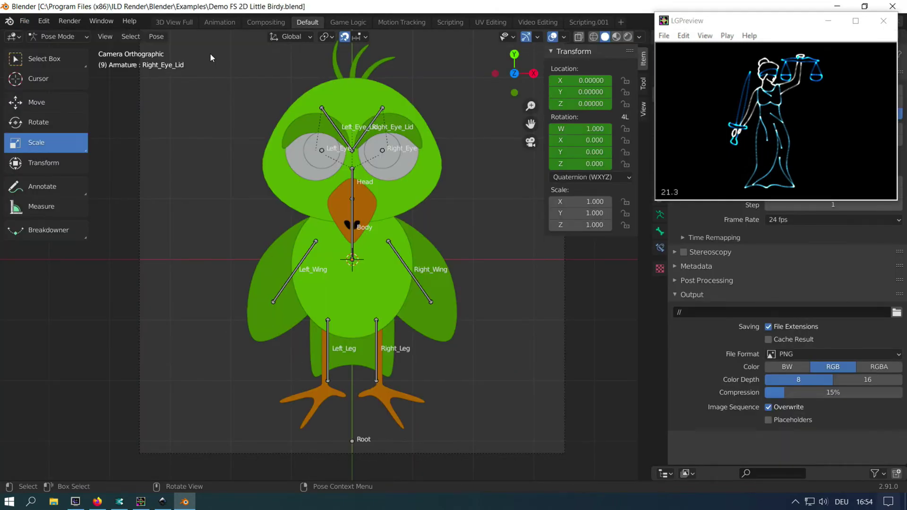
{"action": "left_click", "coordinate": [69, 21]}
{"action": "left_click", "coordinate": [73, 36]}
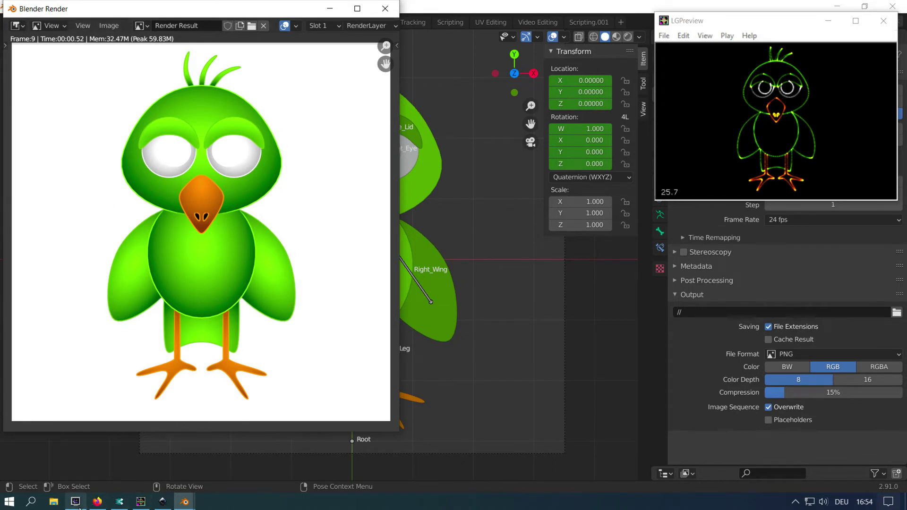
Try visible line interpolation values on ILD Render's Optimization - RenderLayer tab, settle on 1723, then return to Blender
{"action": "left_click", "coordinate": [117, 502]}
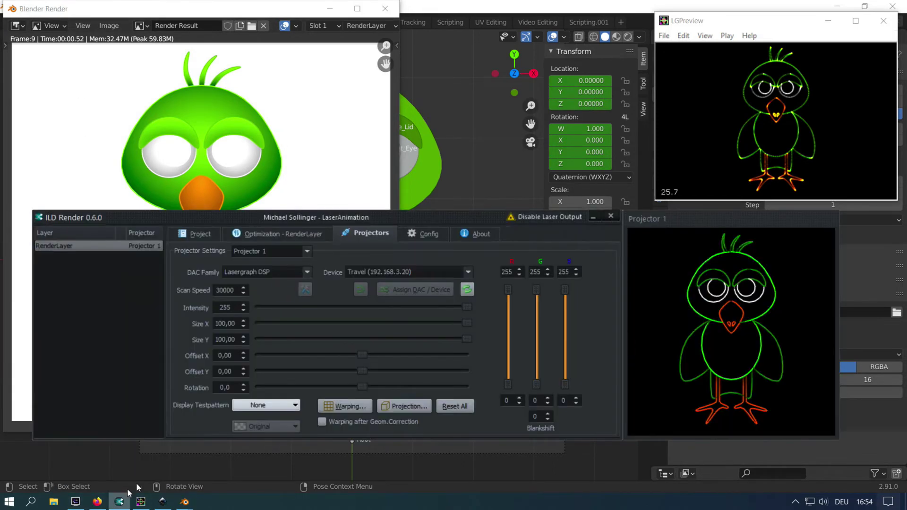
{"action": "left_click", "coordinate": [275, 234]}
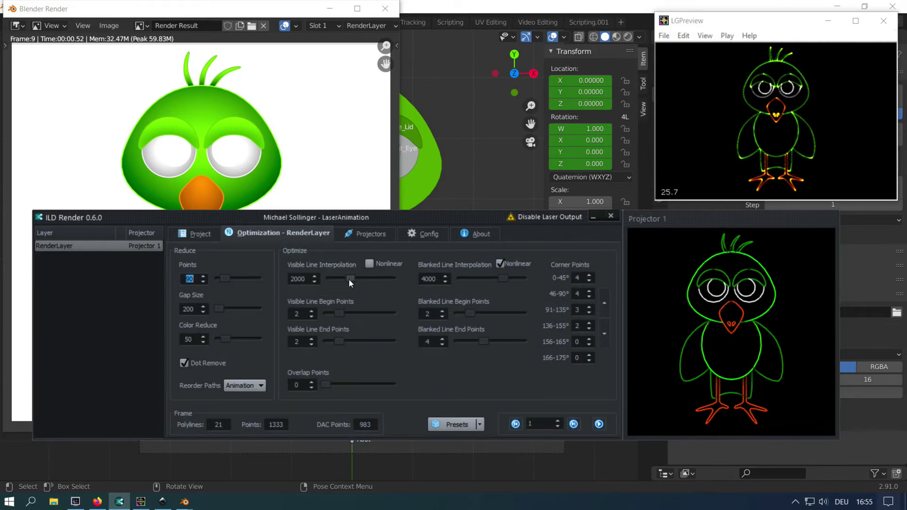
{"action": "left_click_drag", "start_coordinate": [355, 278], "coordinate": [376, 279]}
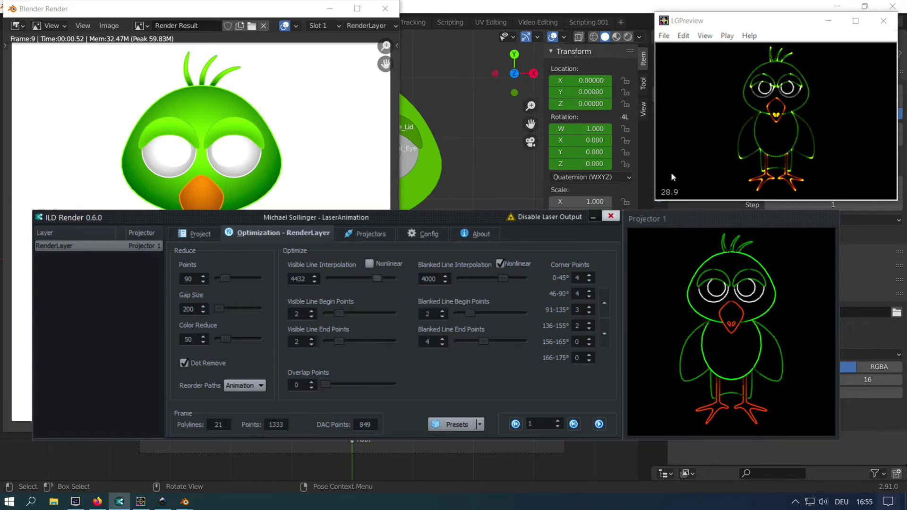
{"action": "left_click_drag", "start_coordinate": [377, 278], "coordinate": [343, 279]}
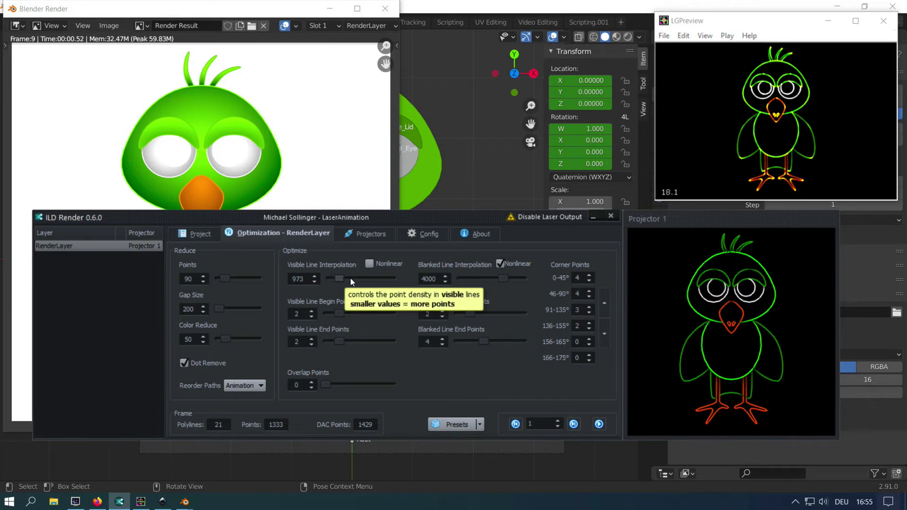
{"action": "left_click", "coordinate": [356, 278]}
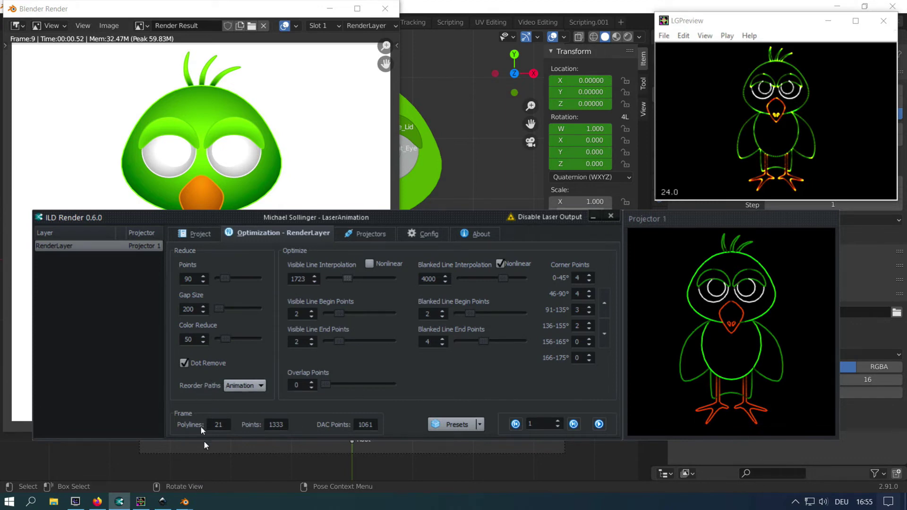
{"action": "left_click", "coordinate": [438, 15]}
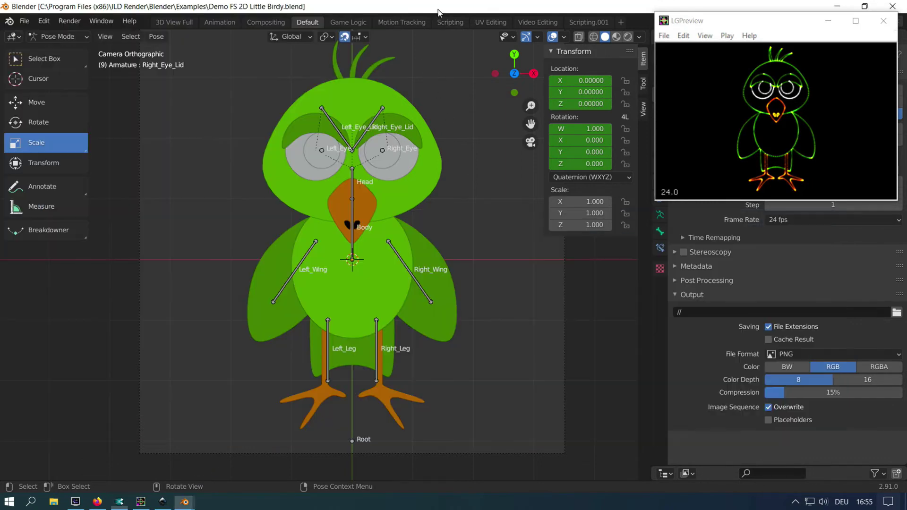
{"action": "left_click", "coordinate": [24, 21]}
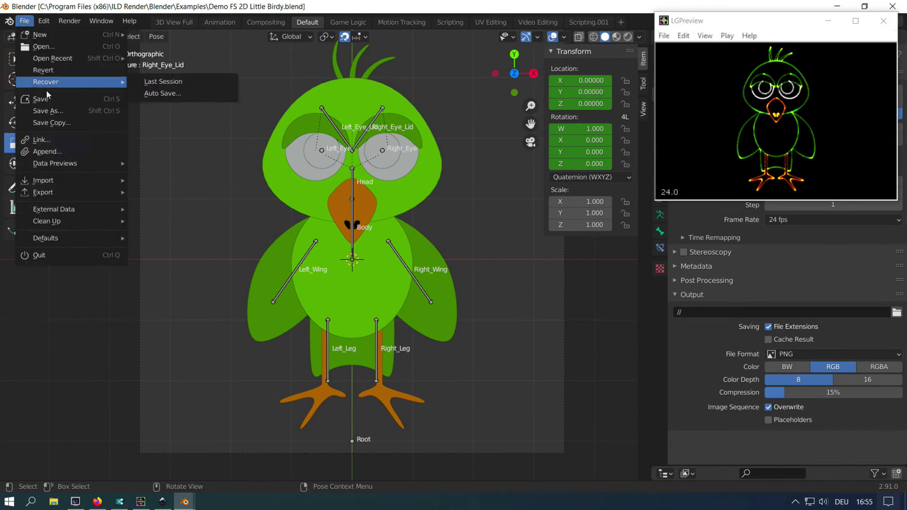
Open Flying Toaster.blend and play its animation, pausing at frame 31 and stopping at frame 64
{"action": "mouse_move", "coordinate": [54, 59]}
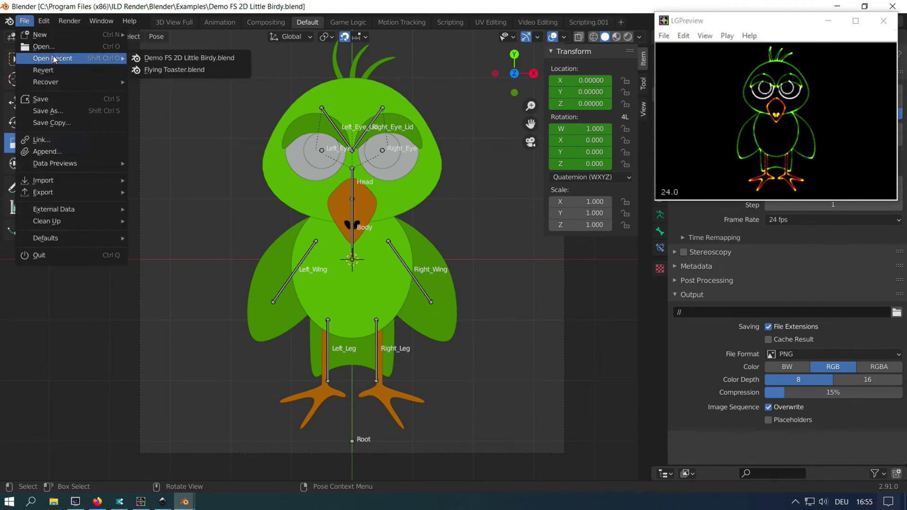
{"action": "left_click", "coordinate": [205, 69]}
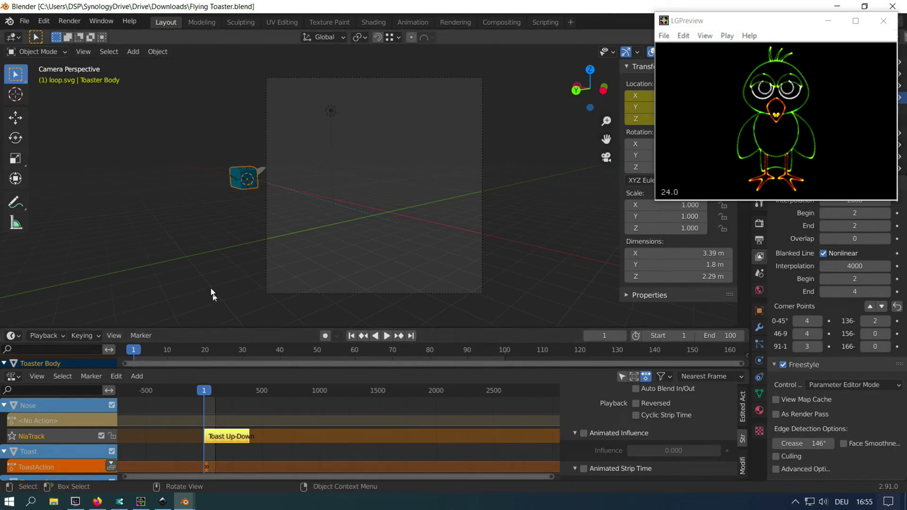
{"action": "key", "text": "space"}
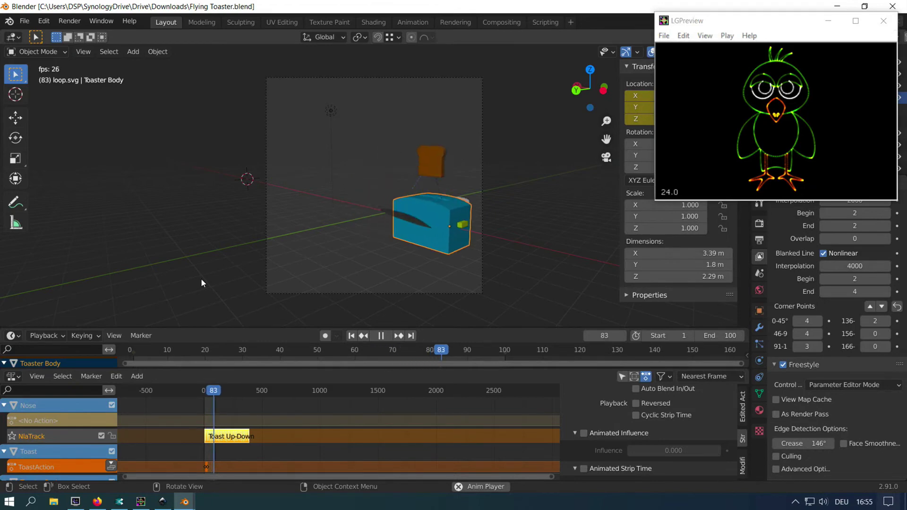
{"action": "key", "text": "space"}
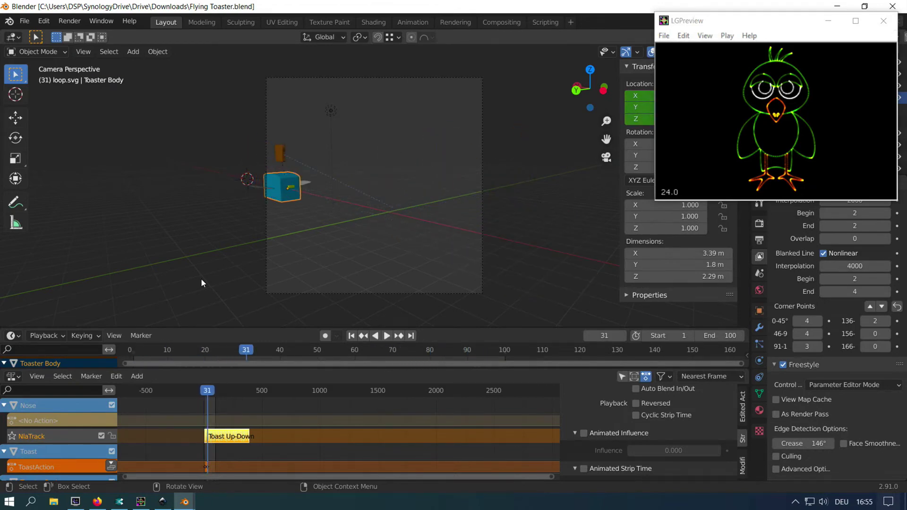
{"action": "key", "text": "space"}
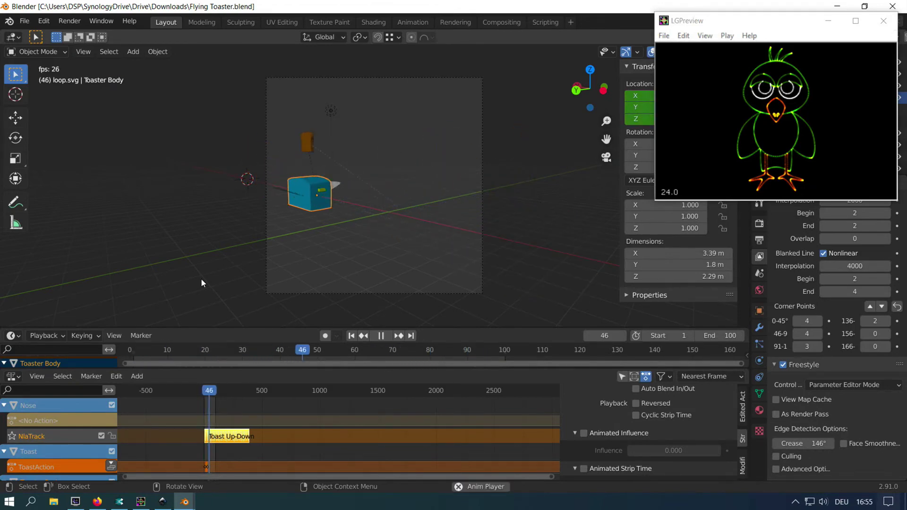
{"action": "key", "text": "space"}
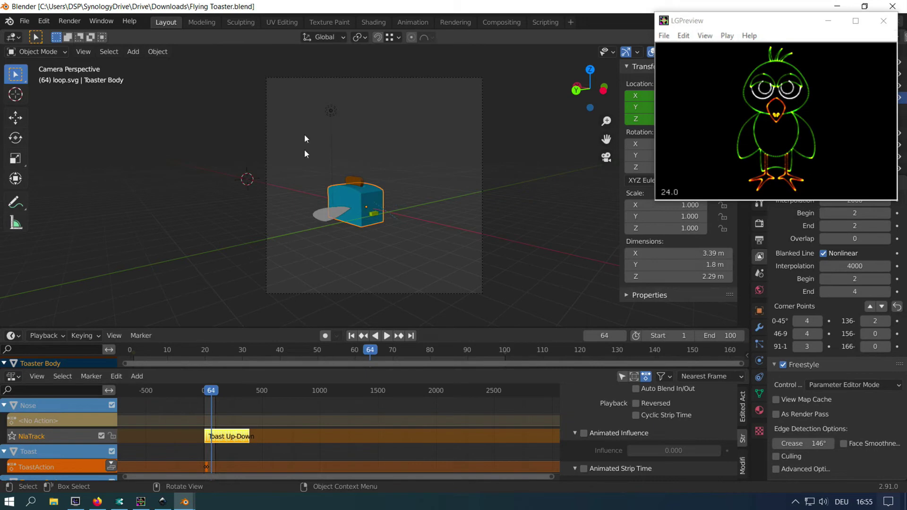
Render toaster frame 64, check its laser lines in ILD Render's projector preview, and close the render window
{"action": "left_click", "coordinate": [69, 20]}
{"action": "left_click", "coordinate": [74, 37]}
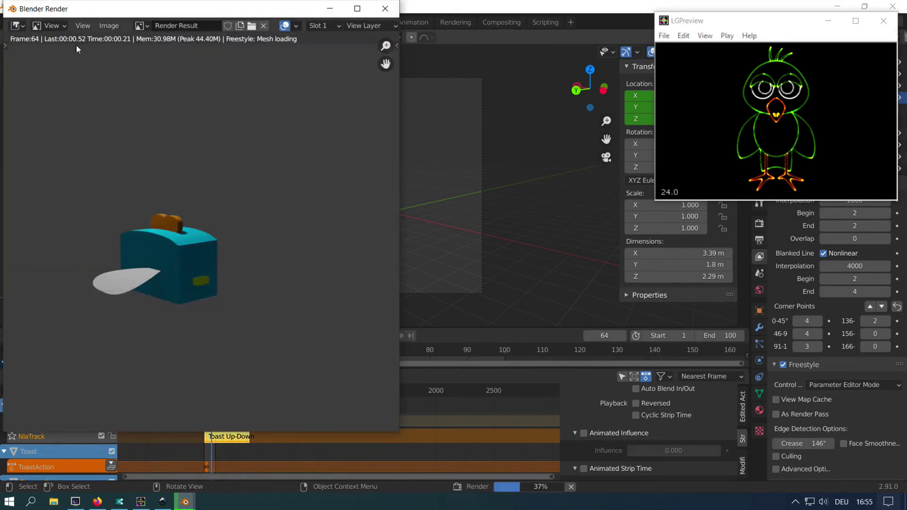
{"action": "key", "text": "alt+Tab"}
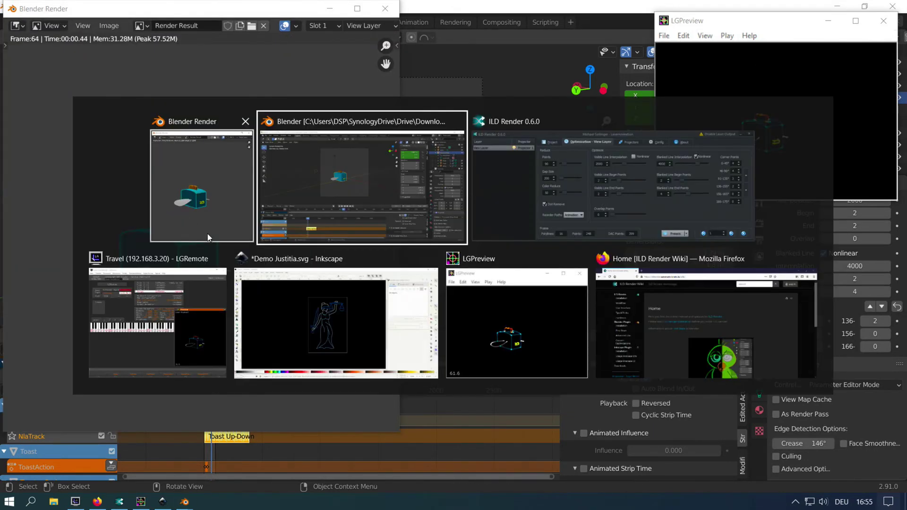
{"action": "key", "text": "alt+Tab"}
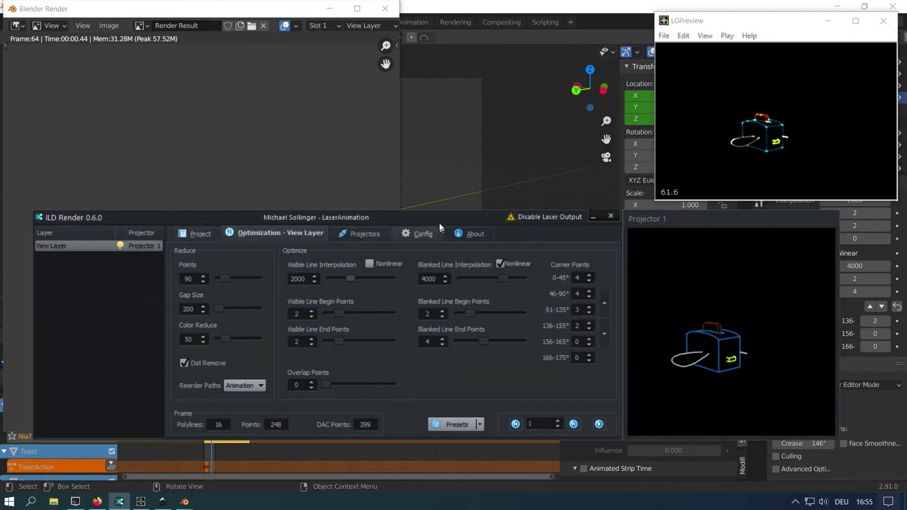
{"action": "left_click_drag", "start_coordinate": [428, 218], "coordinate": [488, 223]}
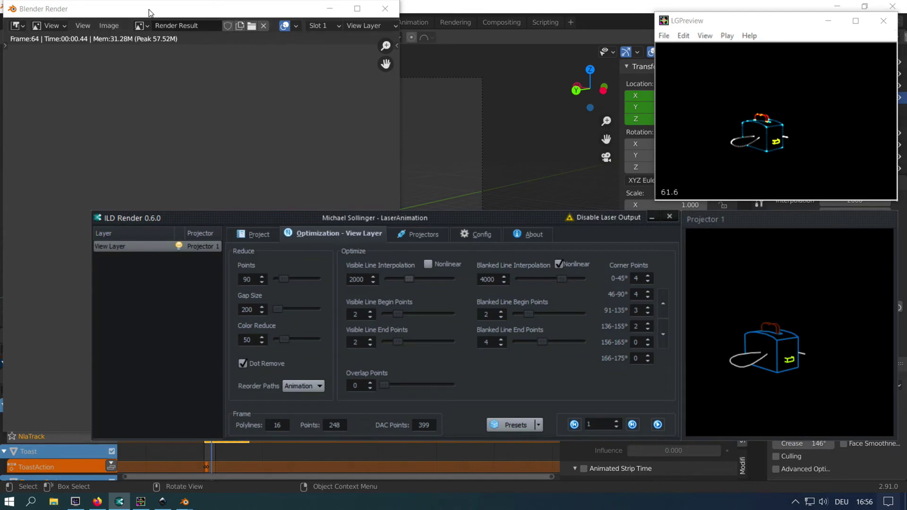
{"action": "left_click", "coordinate": [377, 15]}
{"action": "left_click", "coordinate": [64, 22]}
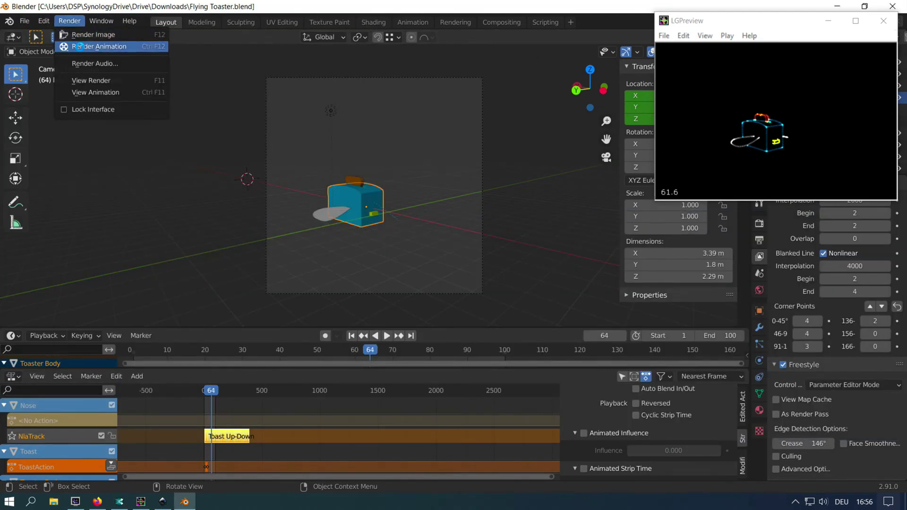
Render all 100 toaster frames and switch to ILD Render to follow the conversion
{"action": "left_click", "coordinate": [78, 47]}
{"action": "key", "text": "alt+Tab"}
{"action": "key", "text": "Tab"}
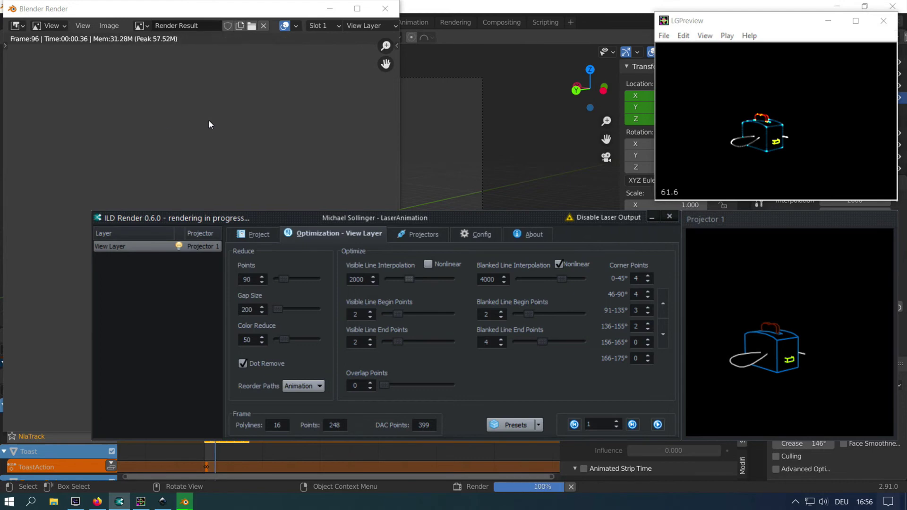
Step through the rendered laser frames from the first one, then play the toaster animation in ILD Render
{"action": "left_click", "coordinate": [632, 424]}
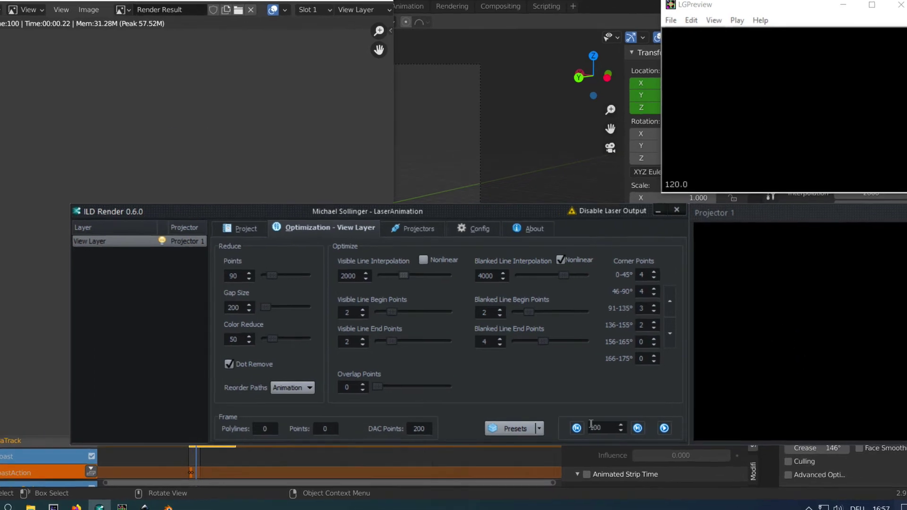
{"action": "left_click", "coordinate": [616, 422]}
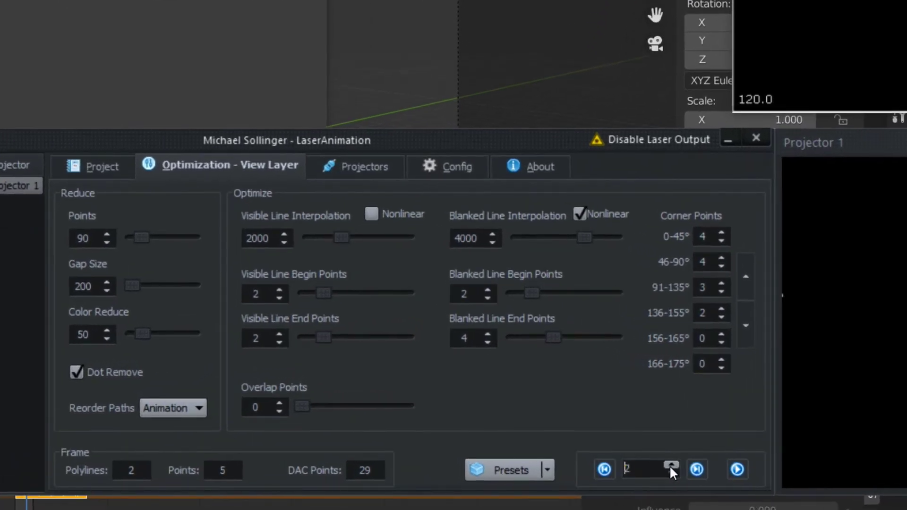
{"action": "left_click", "coordinate": [671, 466]}
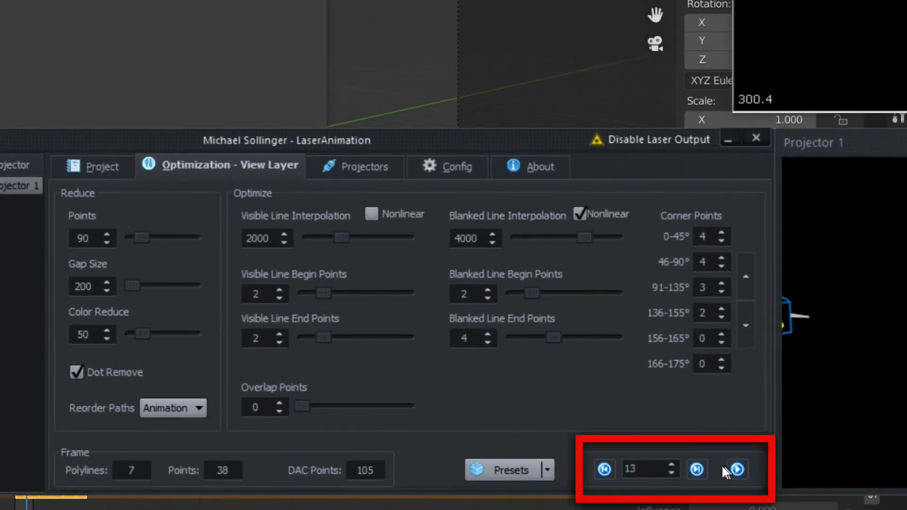
{"action": "left_click", "coordinate": [671, 464]}
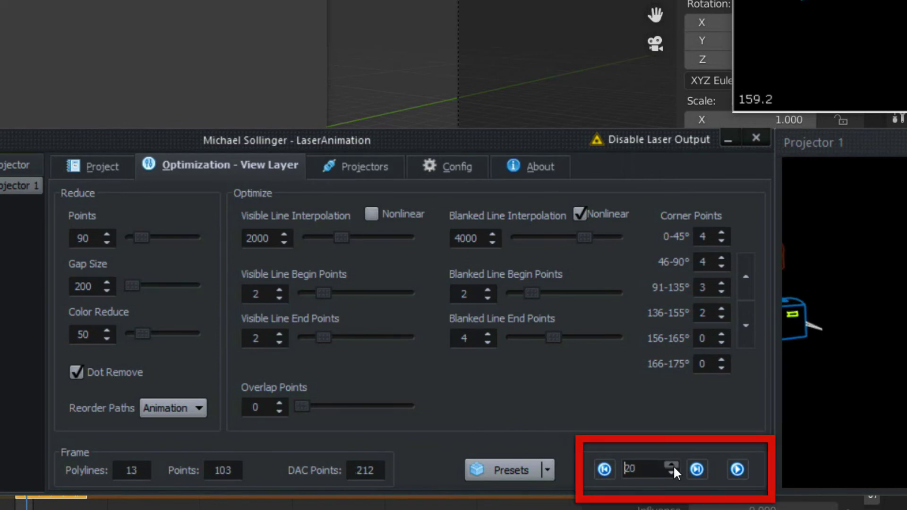
{"action": "left_click_drag", "start_coordinate": [538, 141], "coordinate": [391, 152]}
{"action": "left_click", "coordinate": [592, 480]}
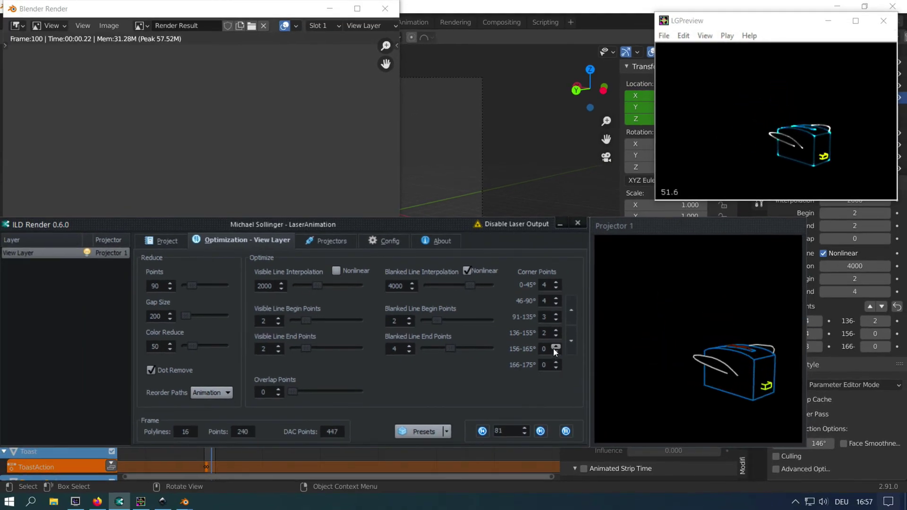
Stop LGRemote's script and list the ILDRender catalog, showing one 159-point Preview picture
{"action": "key", "text": "alt+Tab"}
{"action": "key", "text": "alt+Tab"}
{"action": "key", "text": "alt+Tab"}
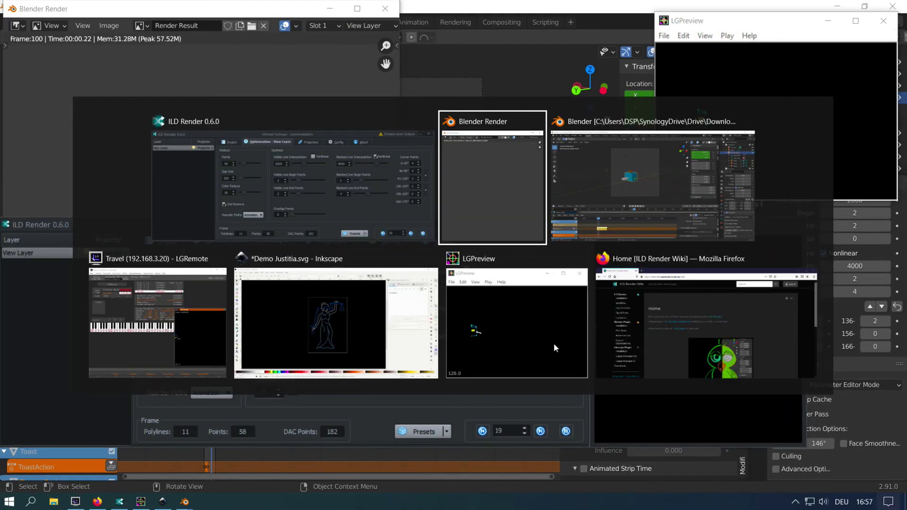
{"action": "left_click", "coordinate": [205, 340]}
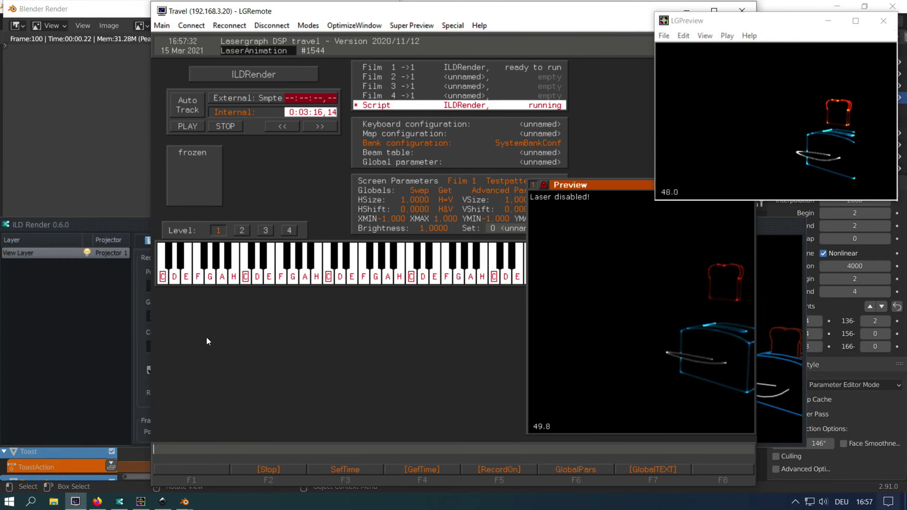
{"action": "left_click", "coordinate": [262, 471]}
{"action": "left_click", "coordinate": [358, 468]}
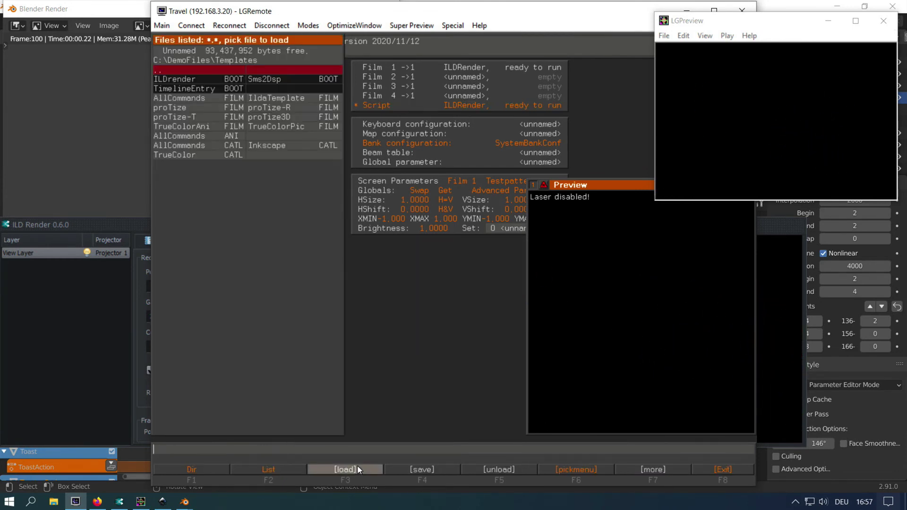
{"action": "left_click", "coordinate": [268, 469]}
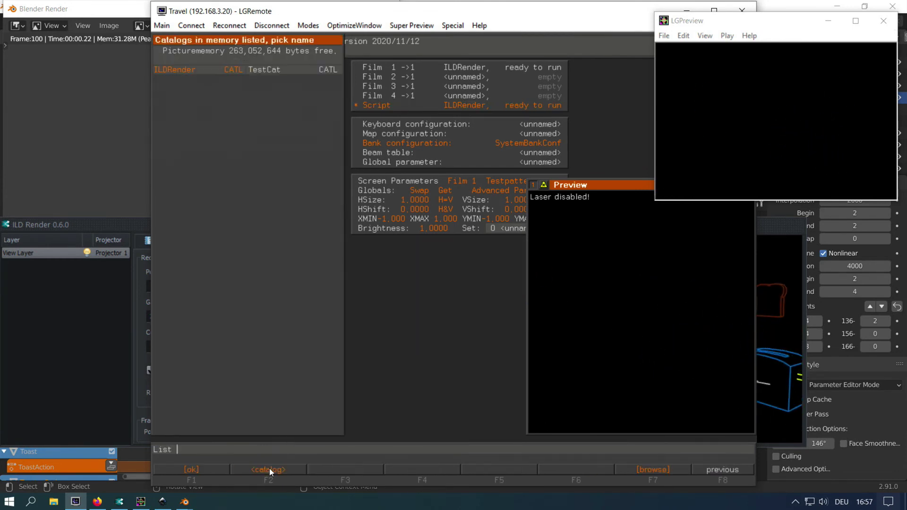
{"action": "left_click", "coordinate": [200, 69]}
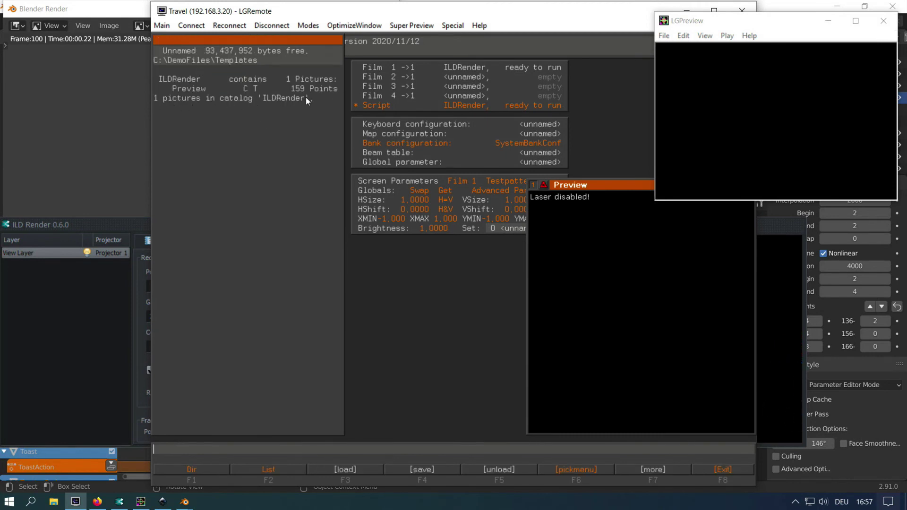
Restart the ILDRender script in LGRemote and switch back to ILD Render
{"action": "key", "text": "F8"}
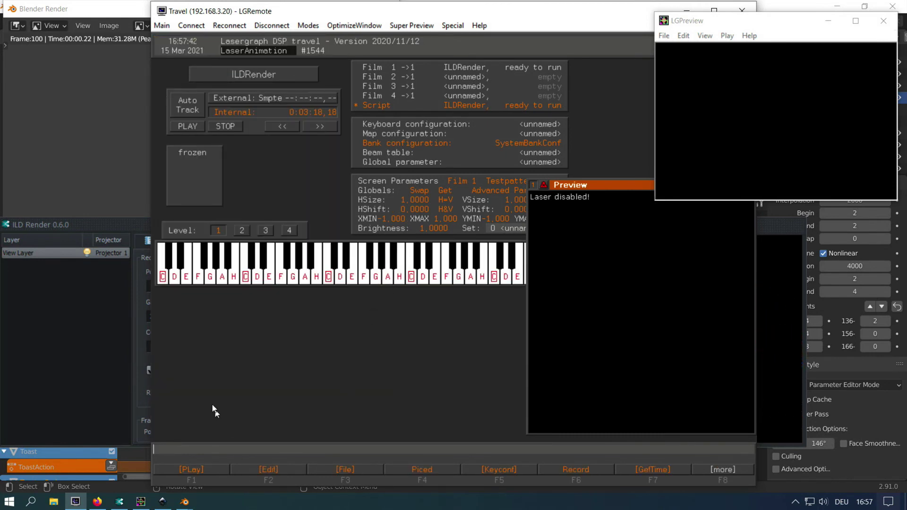
{"action": "key", "text": "F1"}
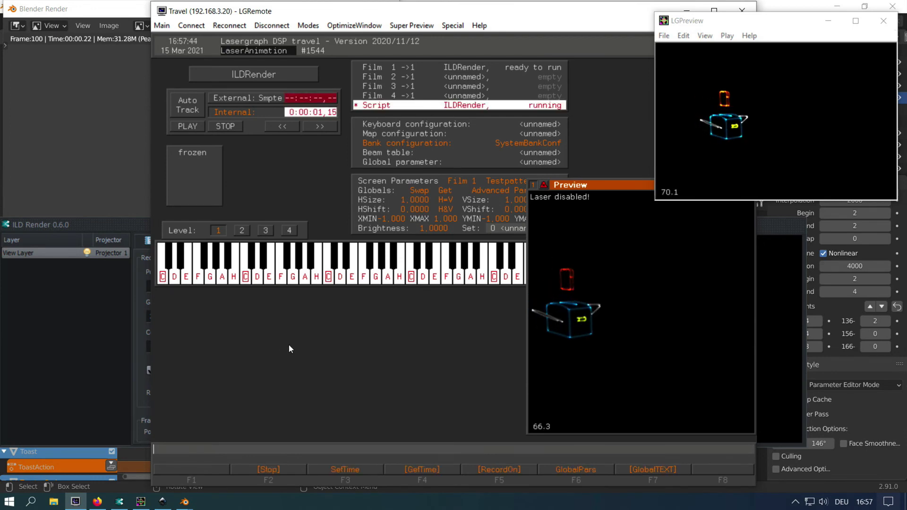
{"action": "key", "text": "alt+Tab"}
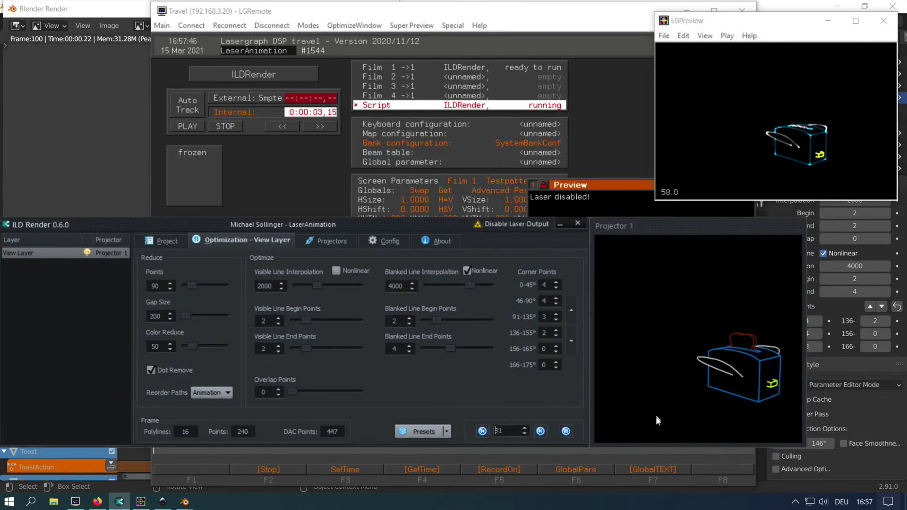
Pause playback, name the scene 'demo', and choose Export to Lasergraph DSP with catalog demo
{"action": "left_click", "coordinate": [565, 431]}
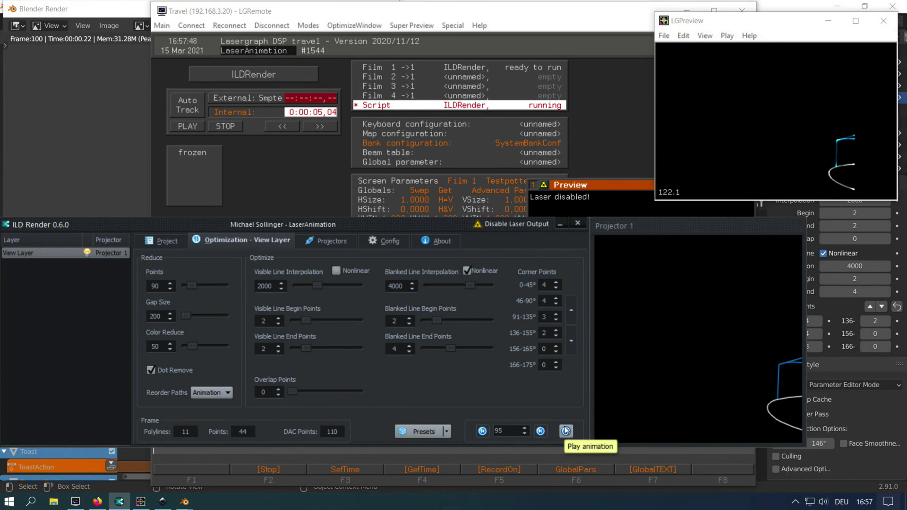
{"action": "left_click", "coordinate": [153, 239]}
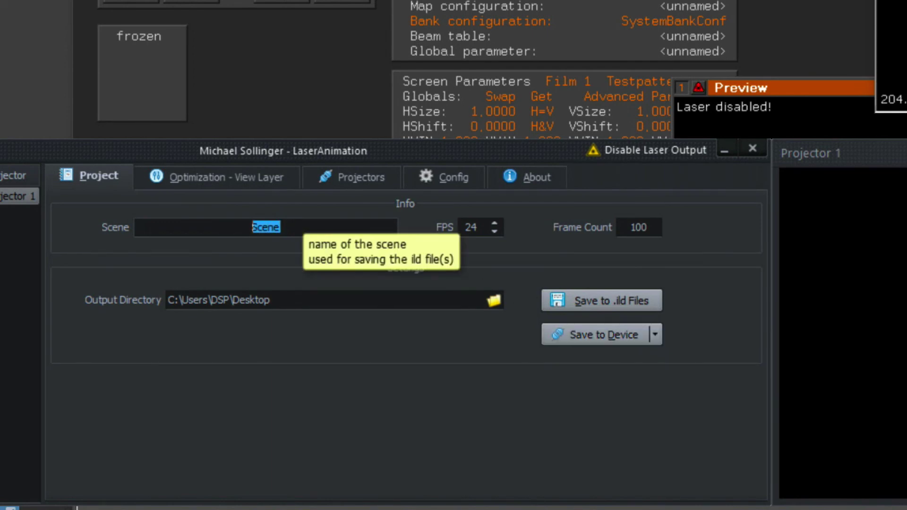
{"action": "type", "text": "demo"}
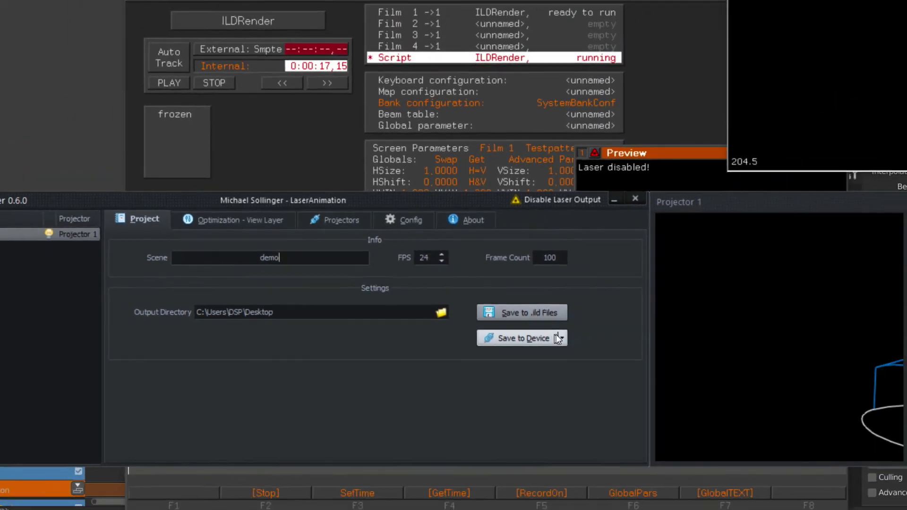
{"action": "left_click", "coordinate": [655, 335]}
{"action": "left_click", "coordinate": [508, 355]}
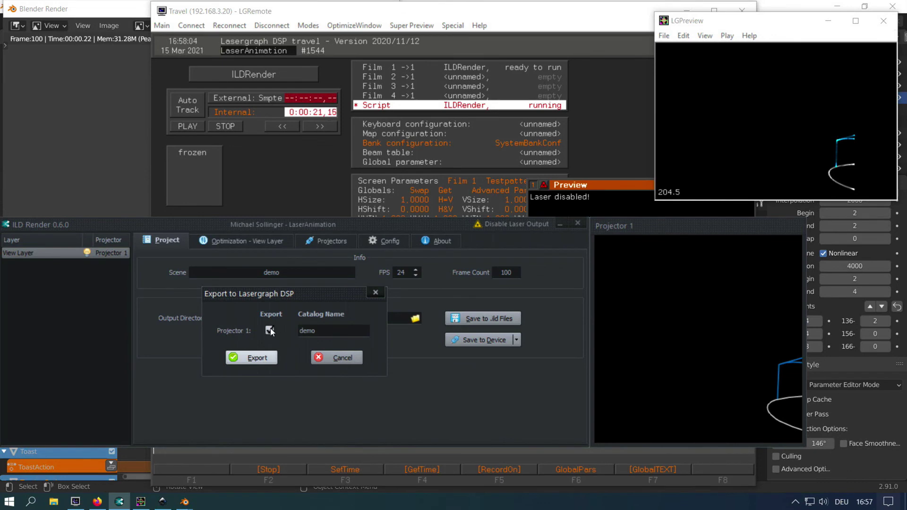
Export Projector 1 as the 'demo' catalog and confirm in LGRemote it holds 100 pictures
{"action": "left_click", "coordinate": [265, 356]}
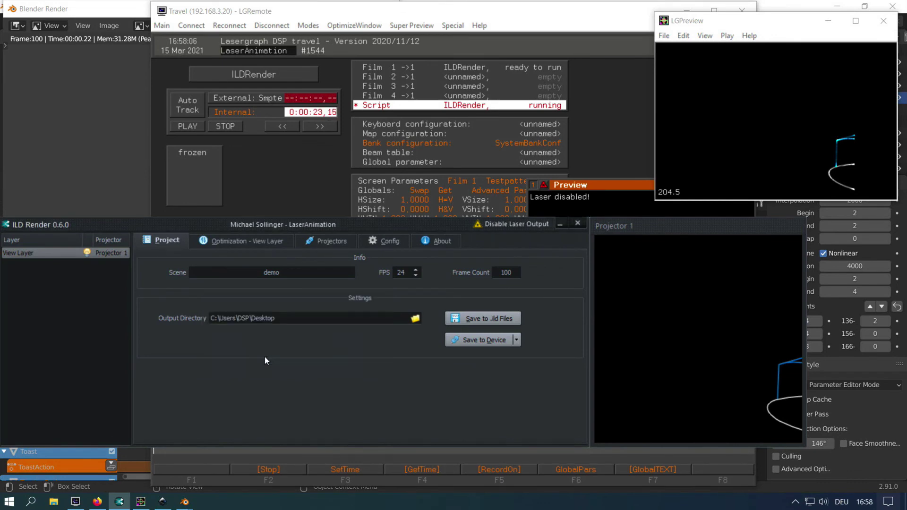
{"action": "left_click", "coordinate": [285, 158]}
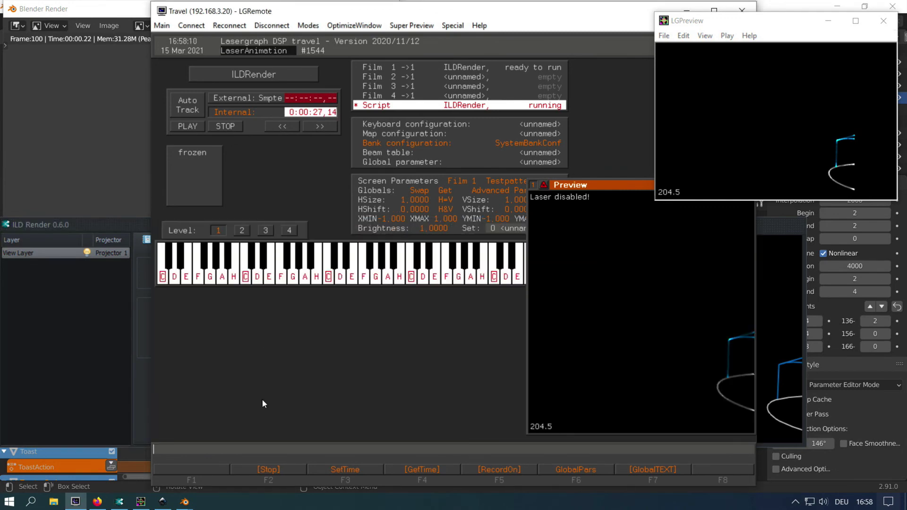
{"action": "key", "text": "l"}
{"action": "key", "text": "F2"}
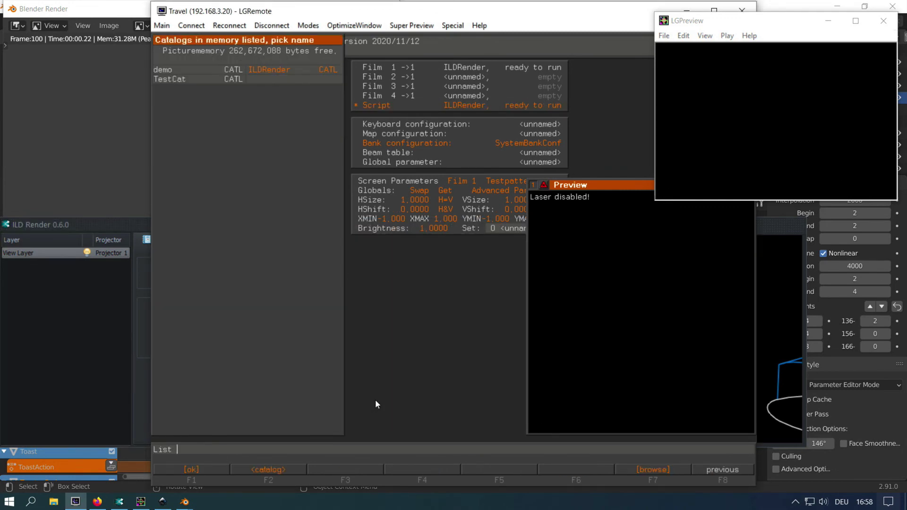
{"action": "double_click", "coordinate": [220, 71]}
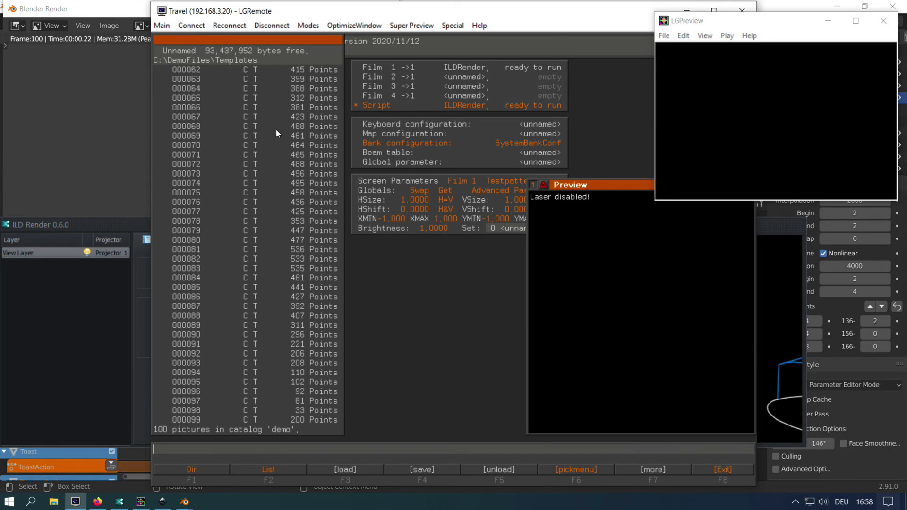
Return to LGRemote's main screen and run the script to play the demo catalog
{"action": "key", "text": "F8"}
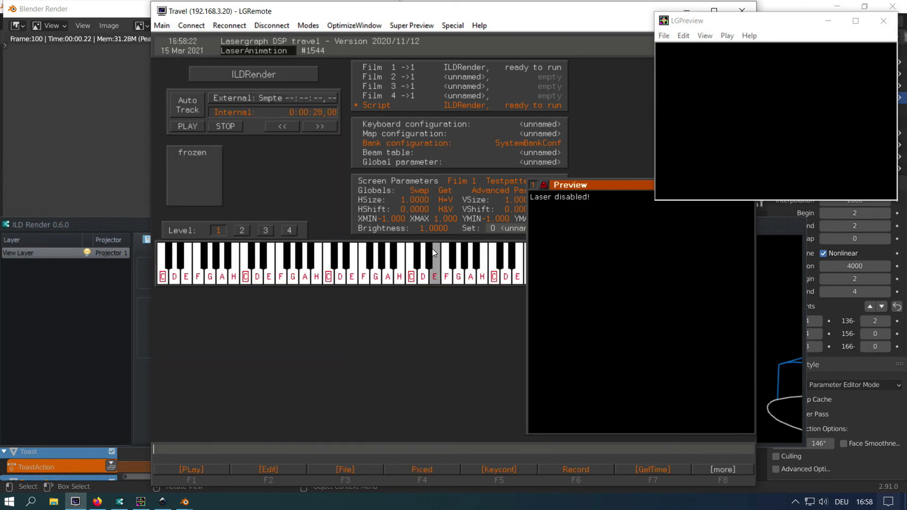
{"action": "key", "text": "F1"}
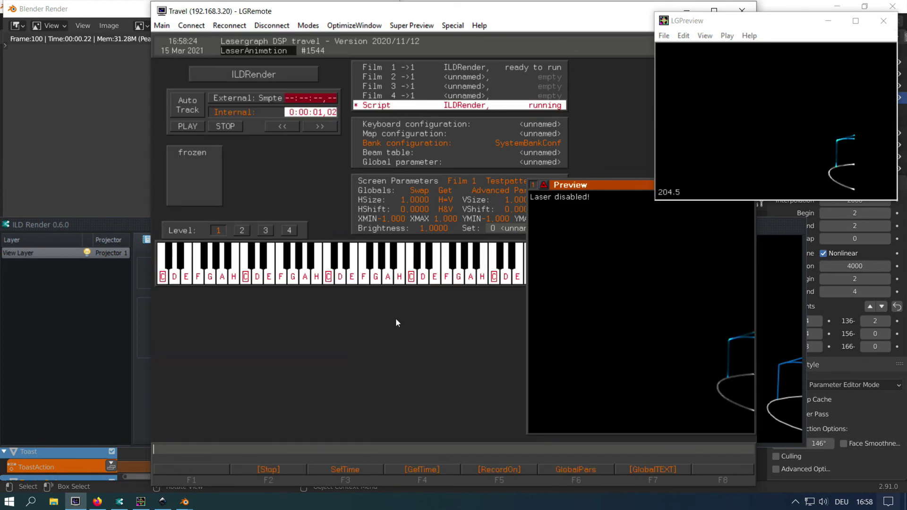
{"action": "mouse_move", "coordinate": [625, 184]}
{"action": "left_mouse_down"}
{"action": "mouse_move", "coordinate": [514, 123]}
{"action": "mouse_move", "coordinate": [517, 133]}
{"action": "mouse_move", "coordinate": [627, 172]}
{"action": "left_mouse_up"}
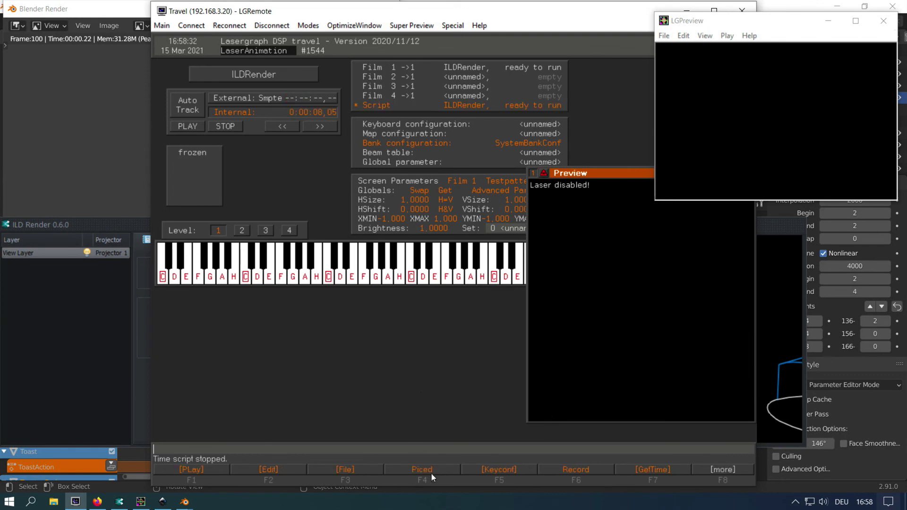
Switch to the ILD Render Wiki in Firefox and open the ILD Render homepage
{"action": "key", "text": "alt+Tab"}
{"action": "left_click", "coordinate": [645, 330]}
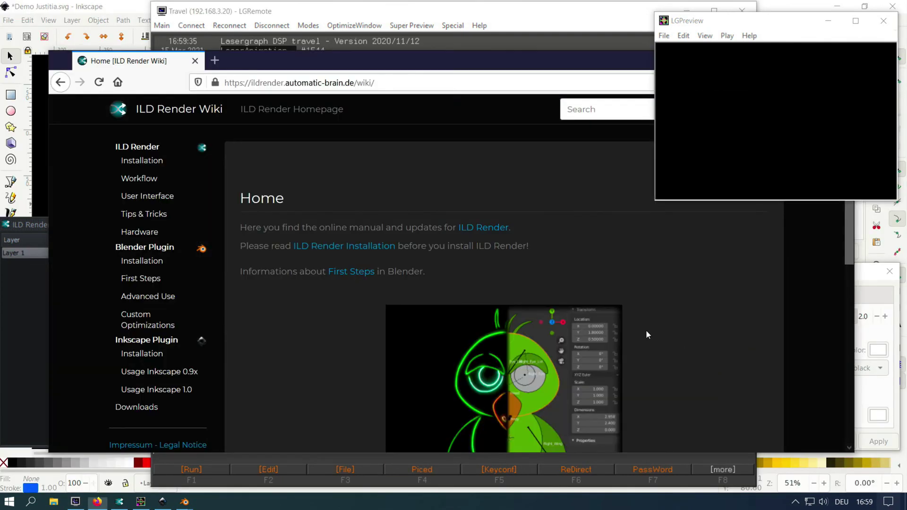
{"action": "left_click", "coordinate": [292, 109]}
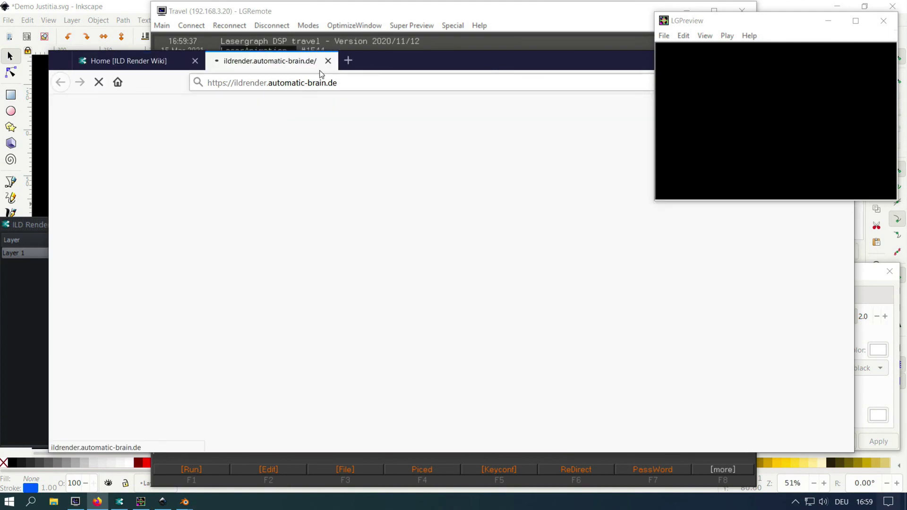